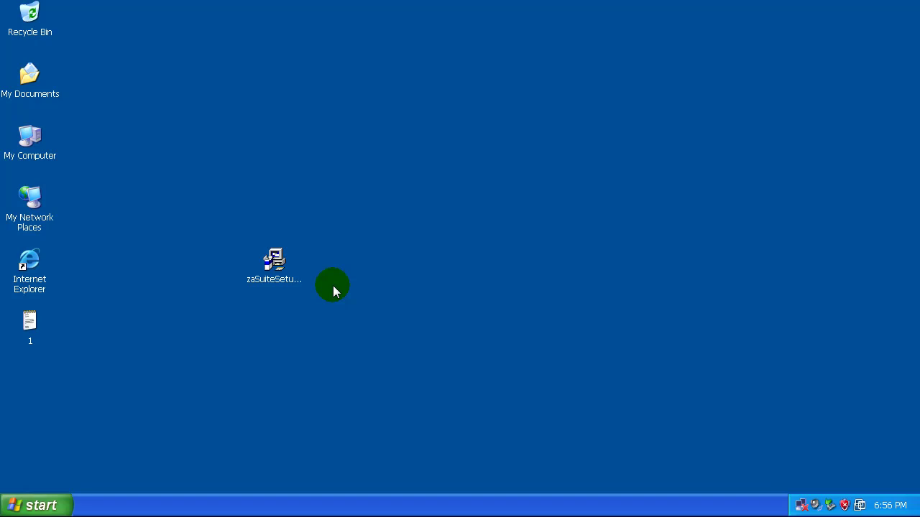
Confirm zaSuiteSetup_90_114_000_en is 109 MB in its Properties, then shift the icon right on the desktop
left_click(276, 265)
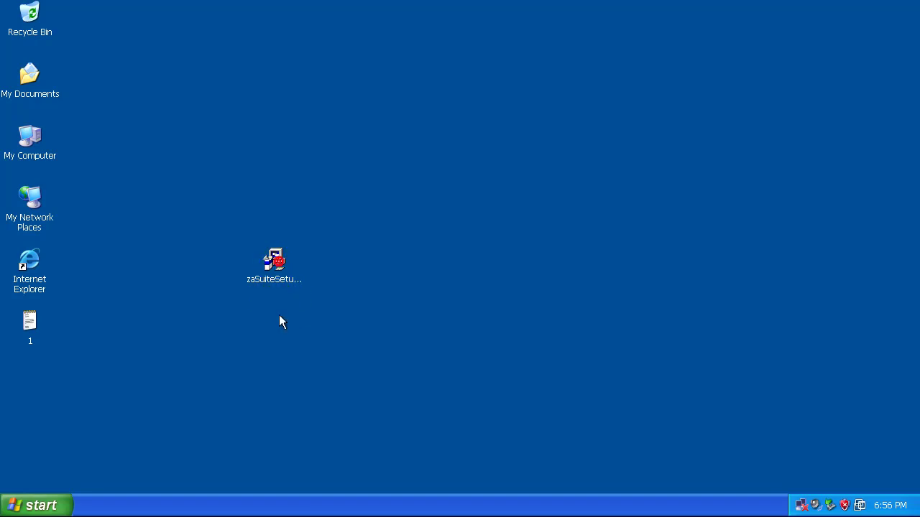
right_click(280, 276)
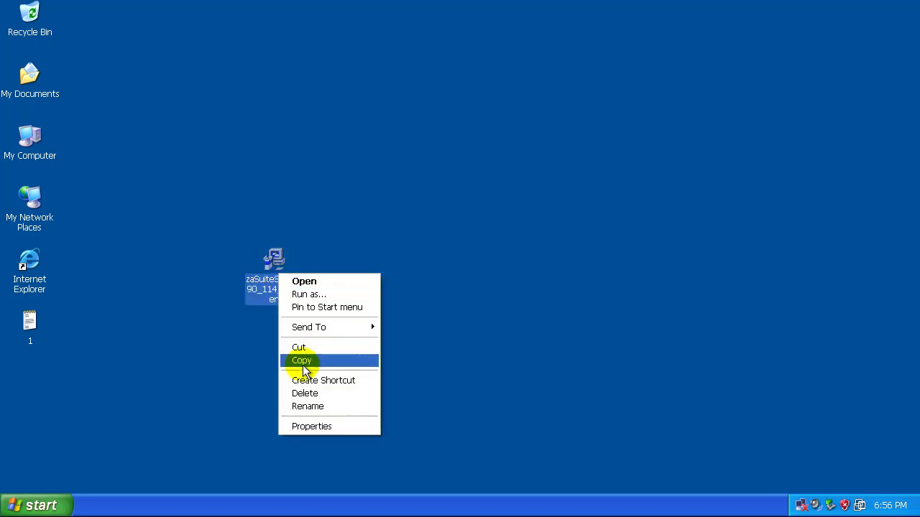
left_click(336, 426)
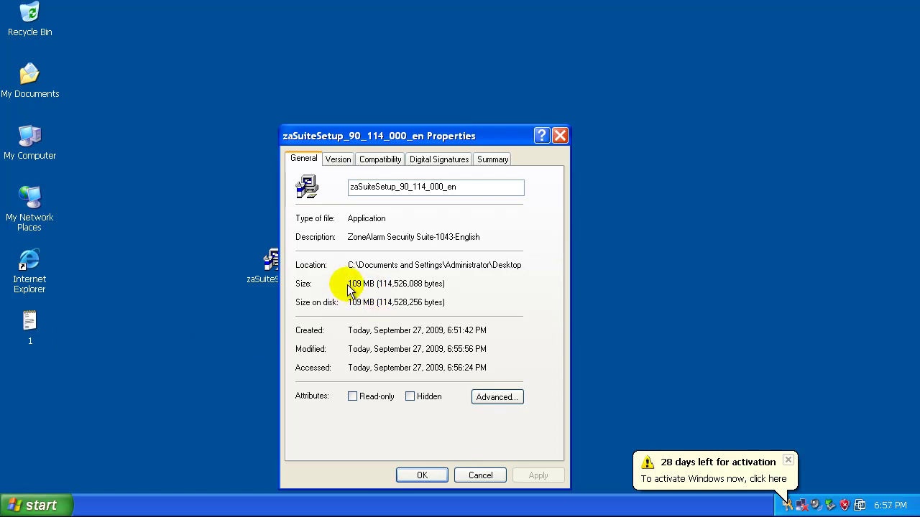
left_click_drag(349, 284, 371, 284)
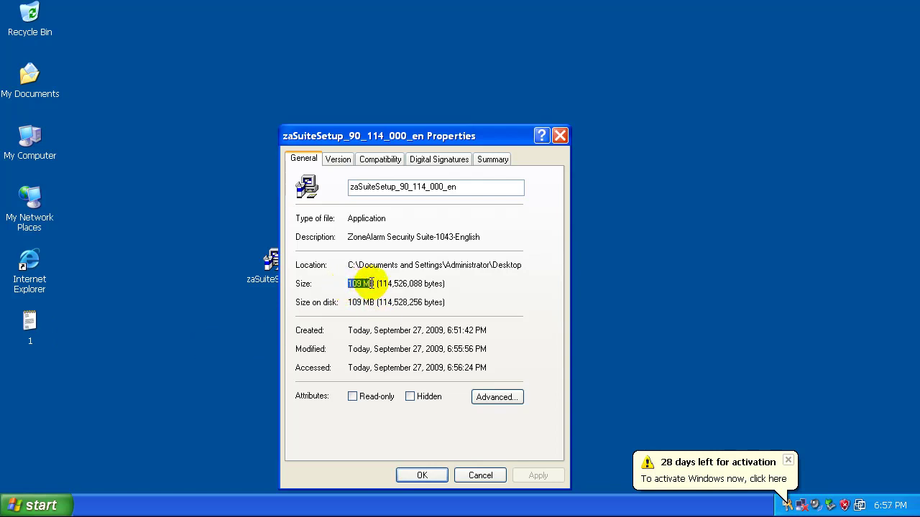
left_click(478, 475)
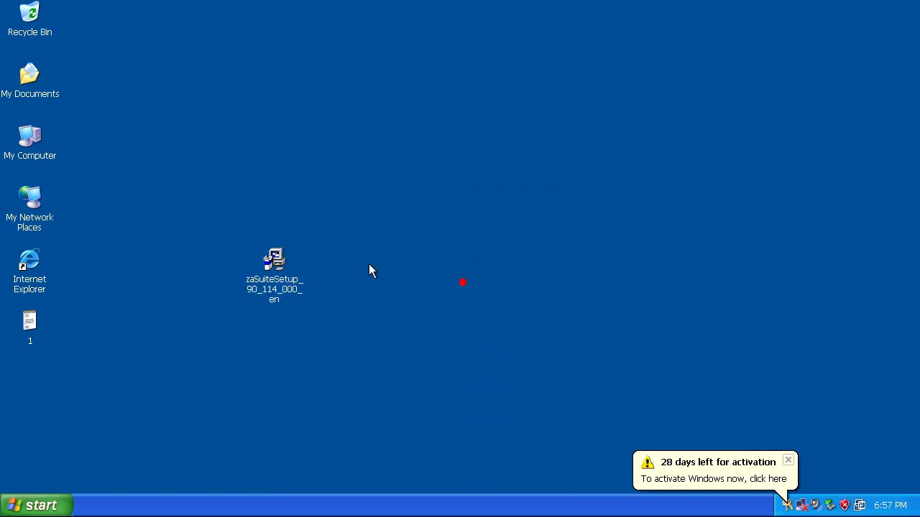
left_click_drag(292, 270, 424, 280)
left_click(527, 285)
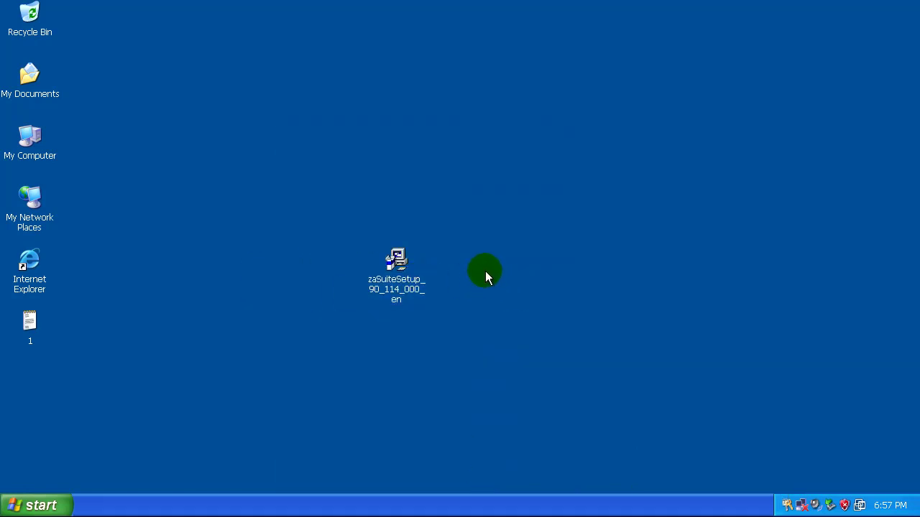
Launch zaSuiteSetup, keep the default install options, accept the license, and begin installing
double_click(402, 273)
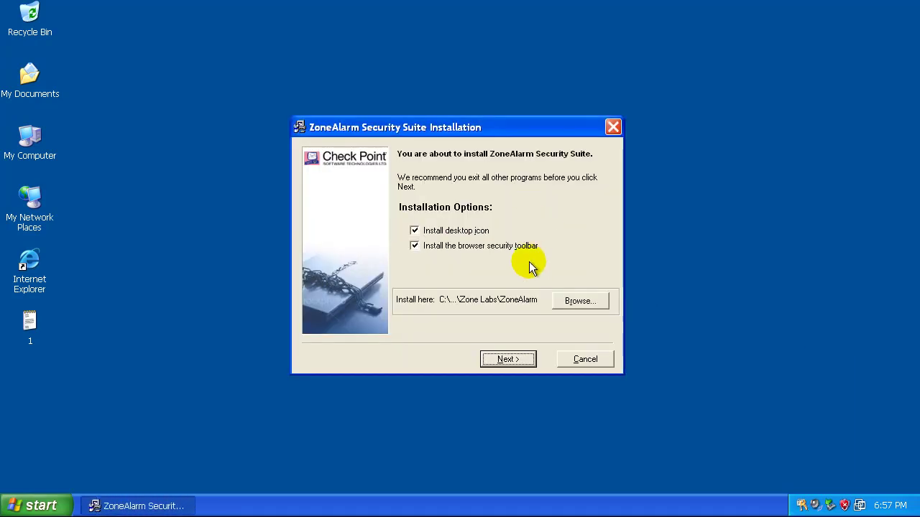
left_click(512, 358)
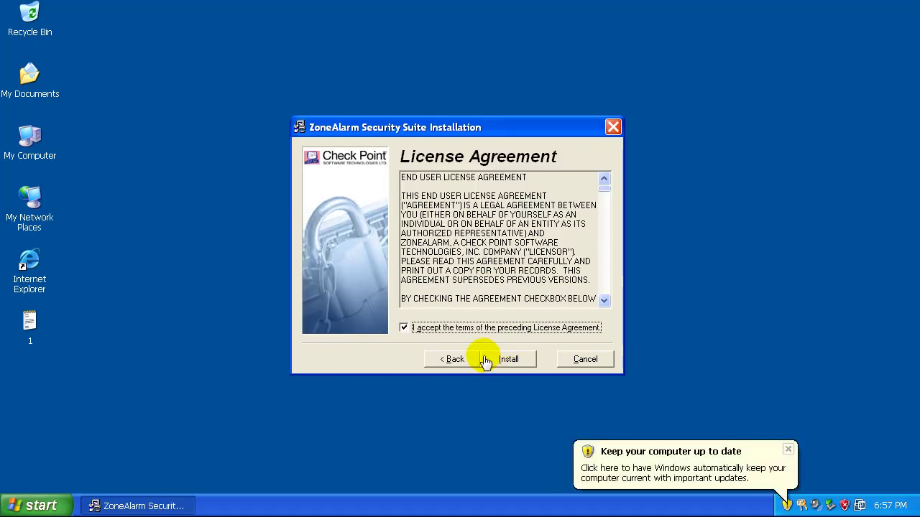
left_click(512, 362)
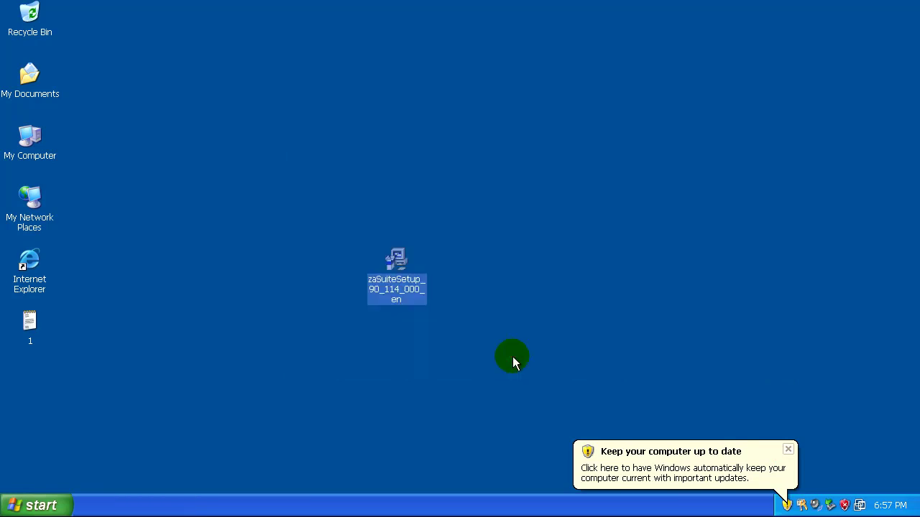
Dismiss the update reminder and open Task Manager's Processes list sorted by Image Name
left_click(789, 451)
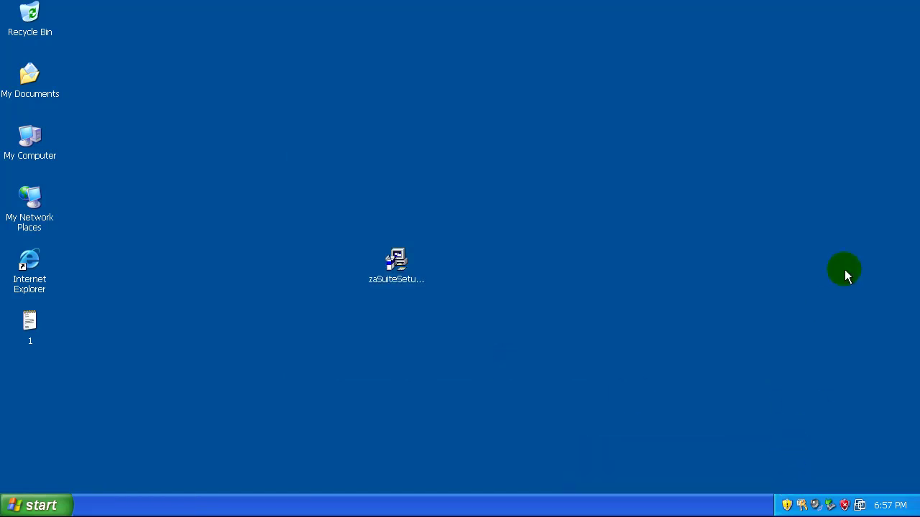
right_click(616, 506)
left_click(658, 462)
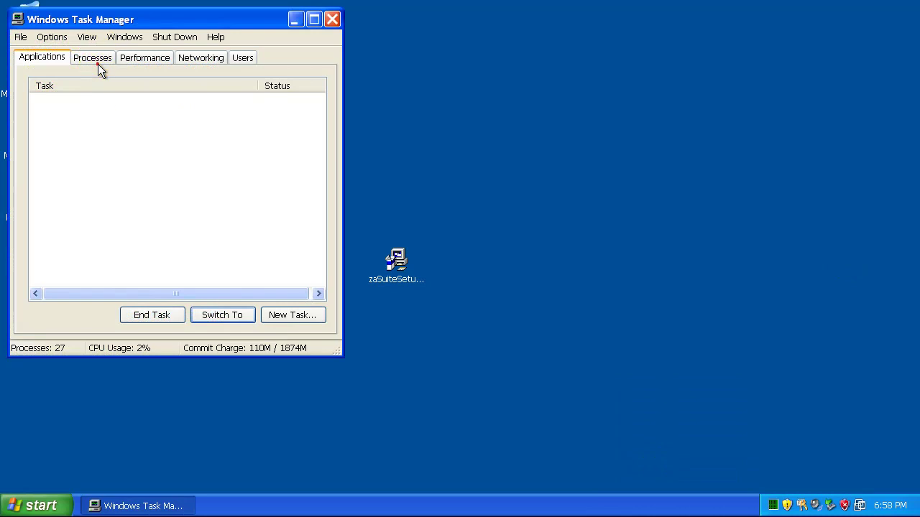
left_click(97, 62)
left_click(84, 84)
left_click_drag(323, 105, 314, 201)
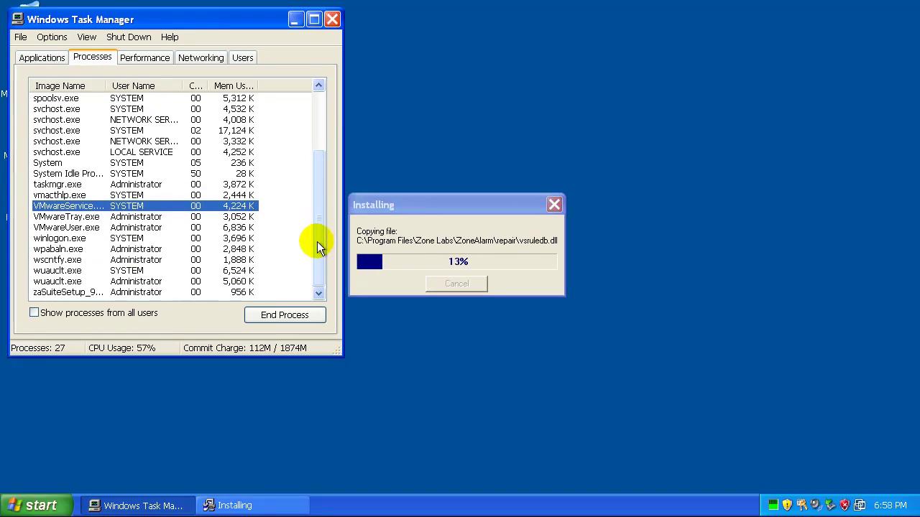
left_click_drag(317, 247, 322, 178)
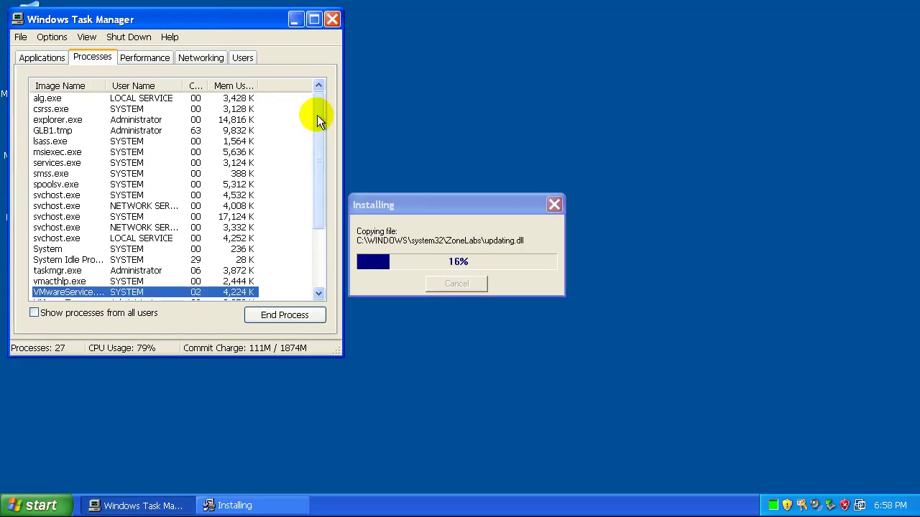
Close Task Manager and let the installer run through to the Configuration Wizard
left_click(332, 19)
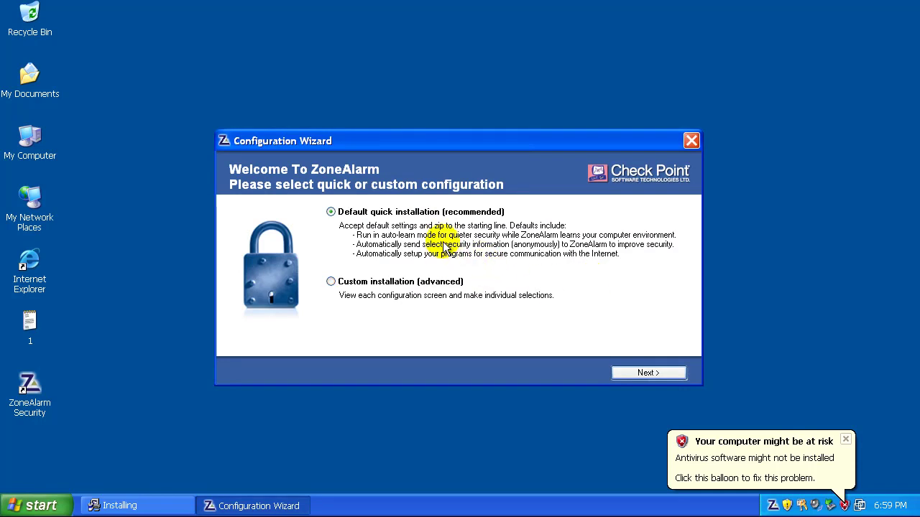
Choose Default quick configuration, enable anti-virus protection, and continue past the program scan
left_click(647, 373)
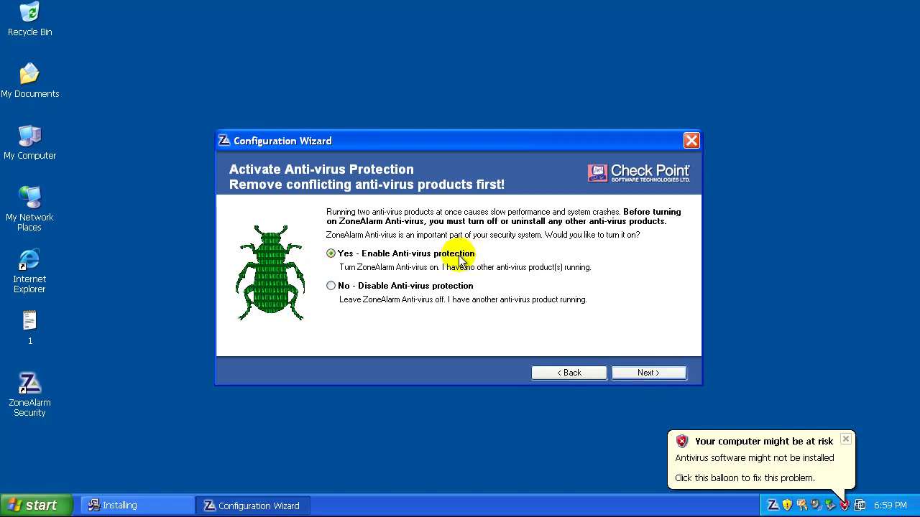
left_click(646, 372)
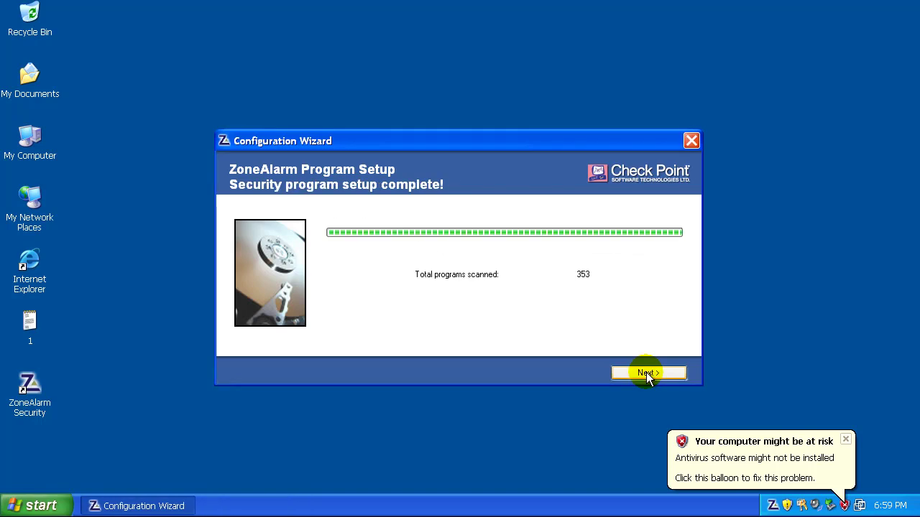
left_click(646, 372)
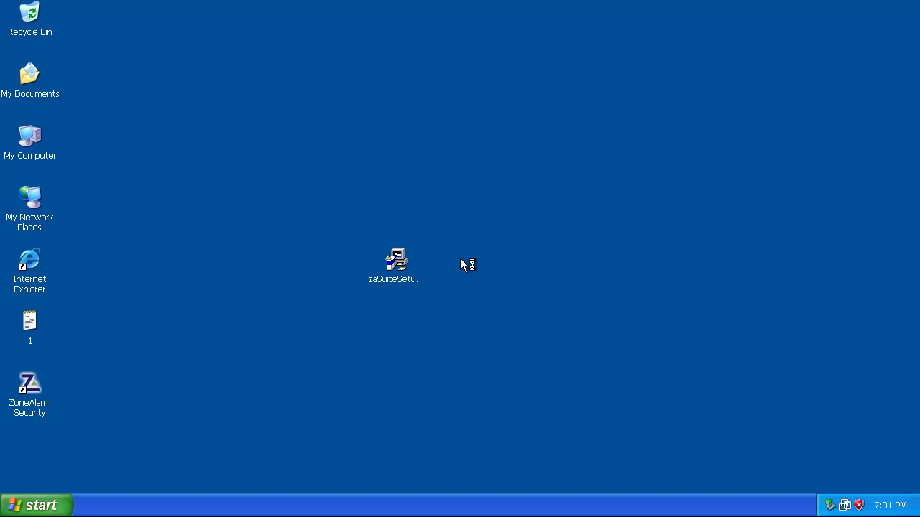
Open Task Manager, dismiss the at-risk warning, and sort processes by Image Name
right_click(637, 503)
left_click(662, 458)
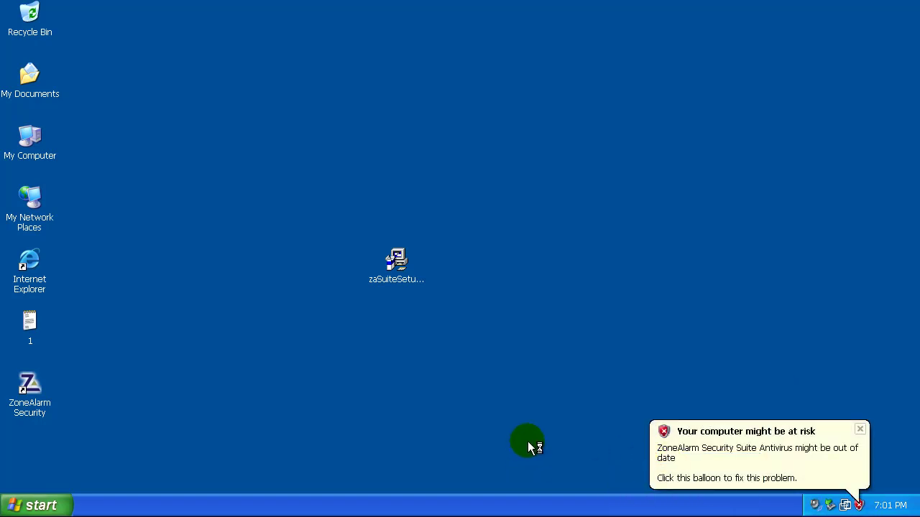
left_click(860, 430)
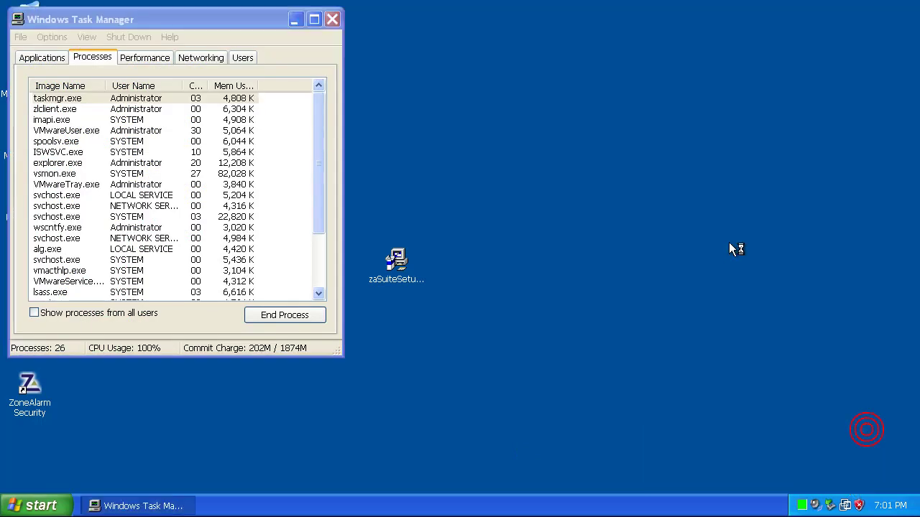
left_click(73, 86)
scroll(179, 172, "down", 3)
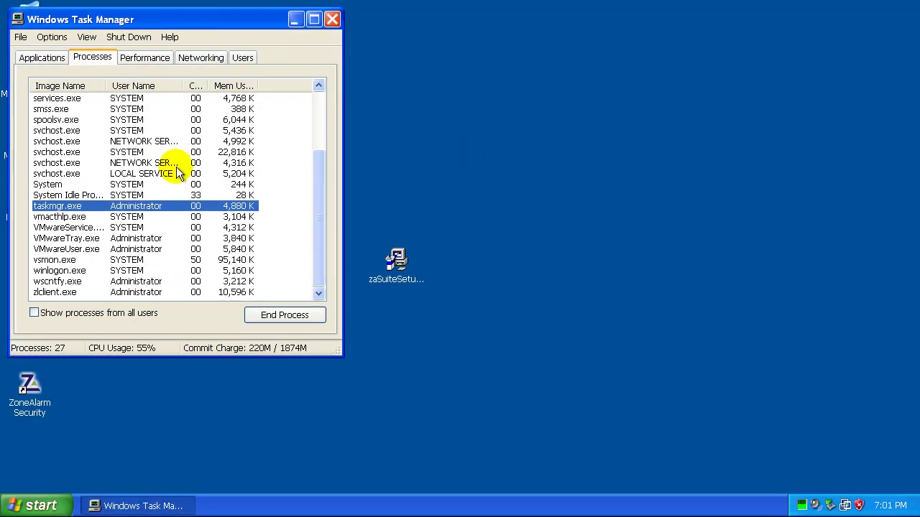
Select zlclient.exe, show processes from all users, and continue the ZoneAlarm trial
left_click(58, 292)
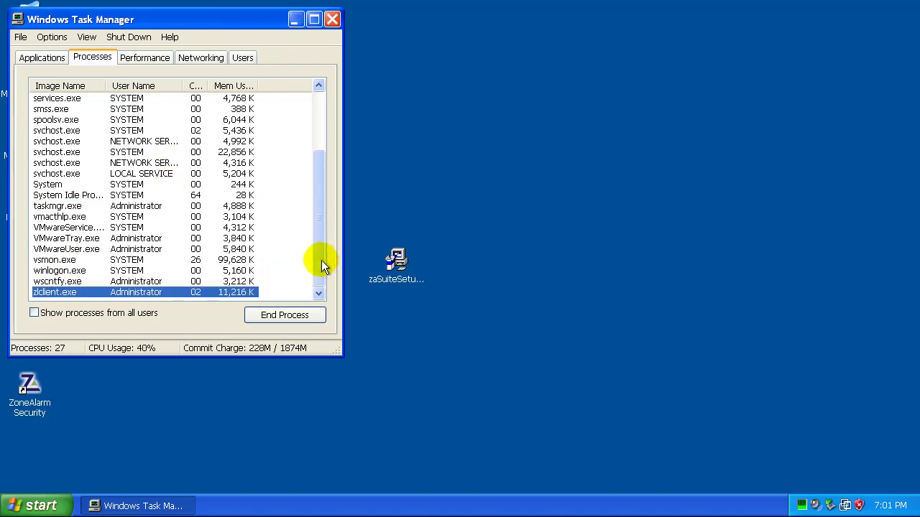
left_click(34, 313)
left_click(530, 146)
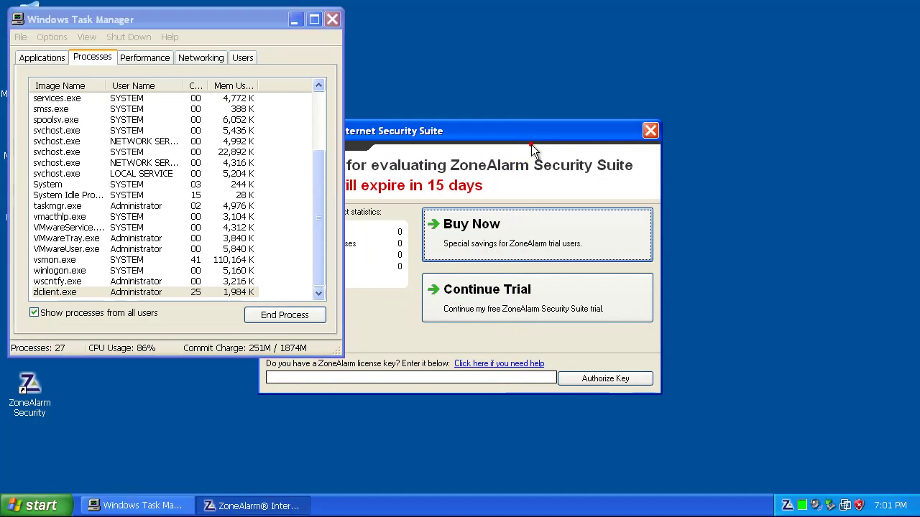
left_click(505, 306)
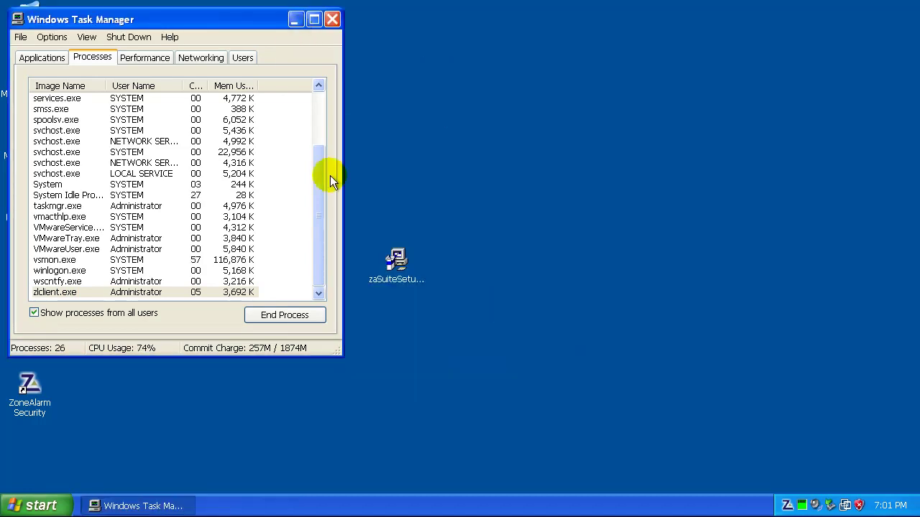
Close Task Manager and Security Center, then keep the 172.16.0.0 network in the Internet Zone
left_click(332, 19)
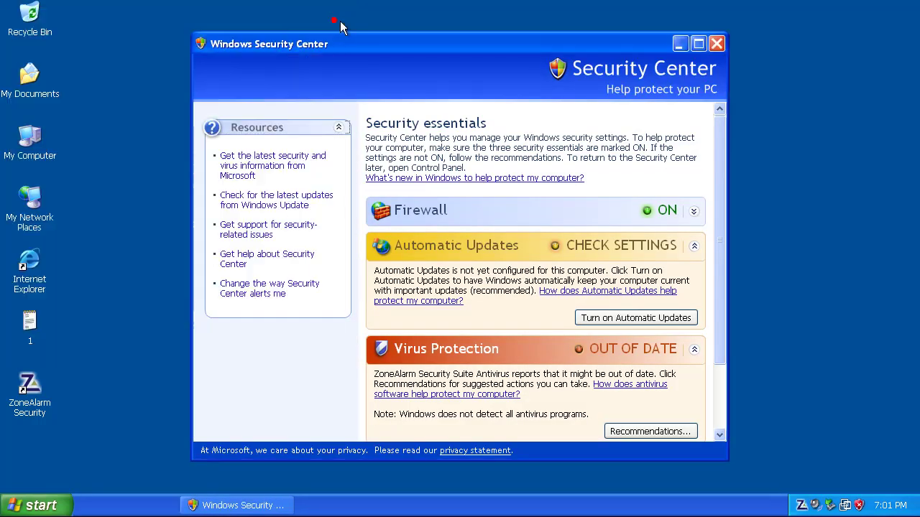
left_click(716, 43)
left_click(460, 147)
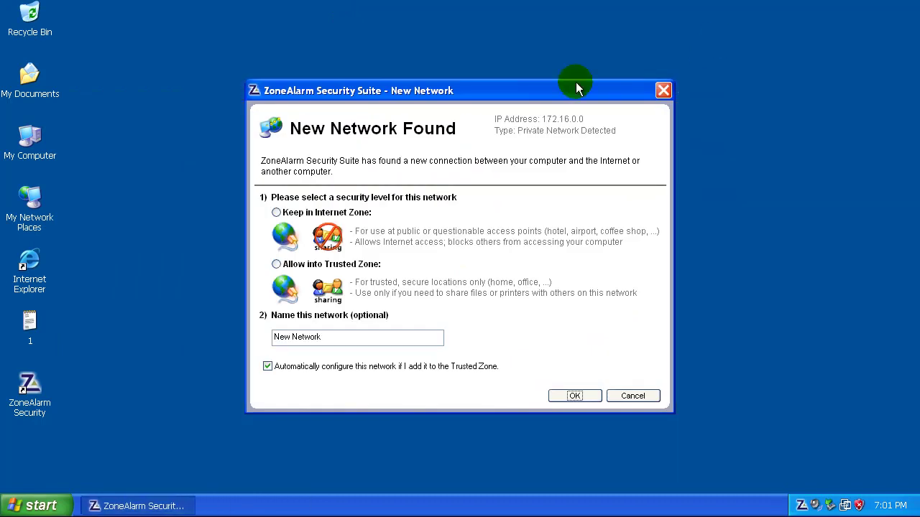
left_click(357, 216)
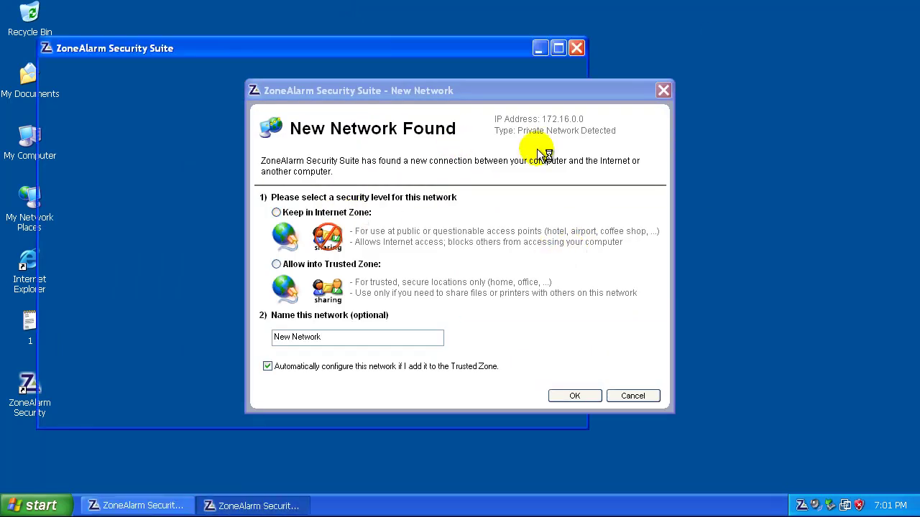
left_click(277, 212)
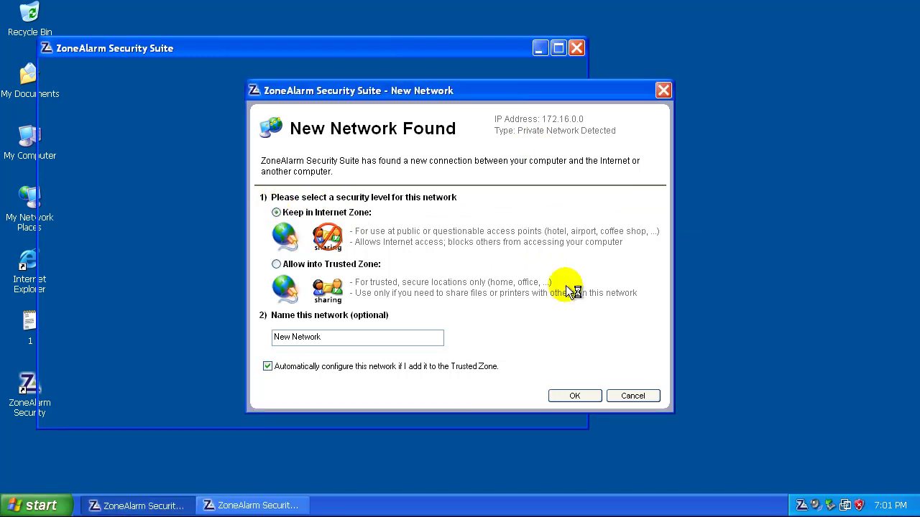
left_click(575, 396)
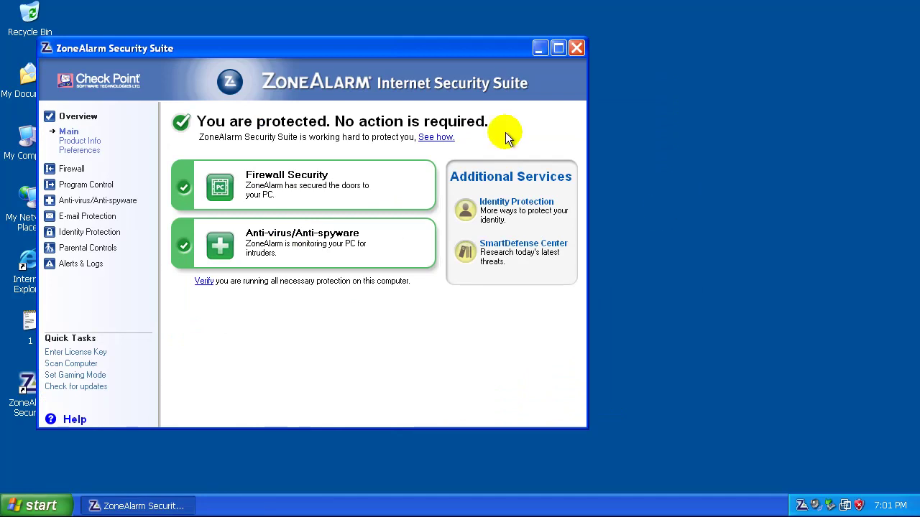
Nudge the ZoneAlarm window right and start checking for anti-virus updates
left_click_drag(494, 43, 645, 69)
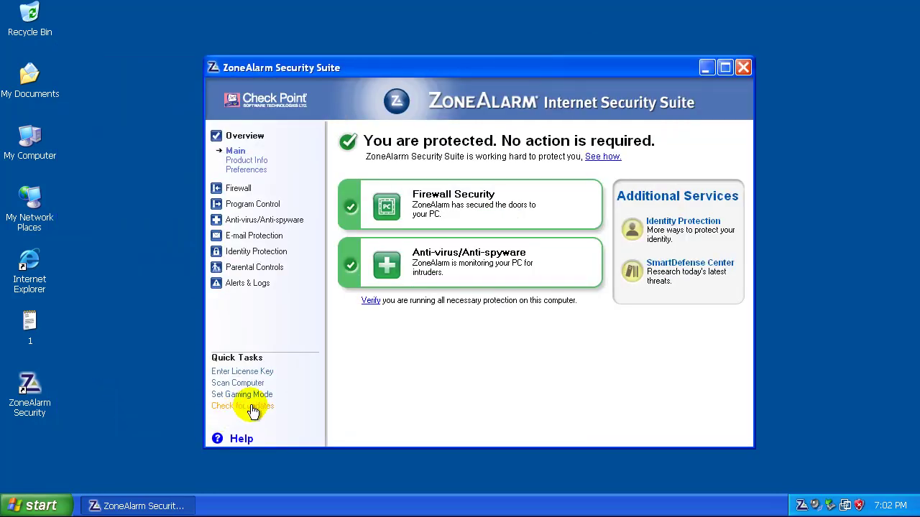
left_click(252, 406)
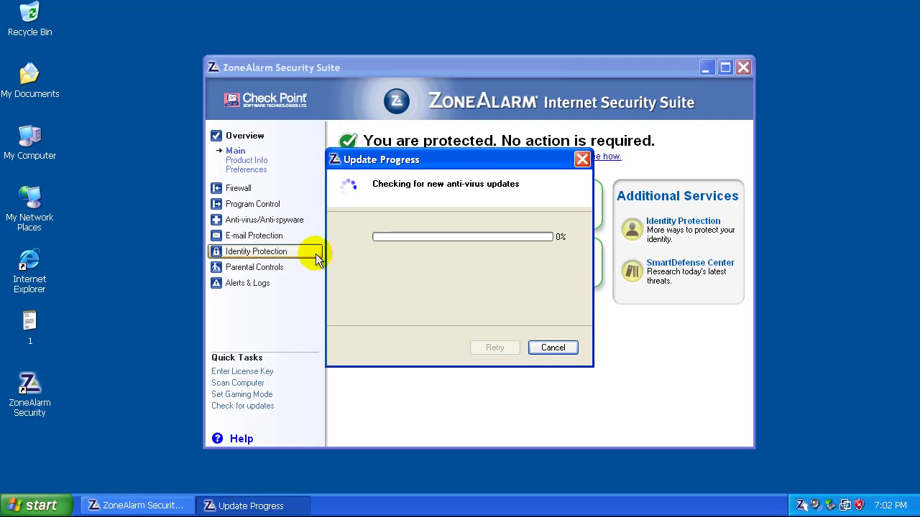
View the Preferences page and open the proxy Options, closing them without changes
left_click(489, 76)
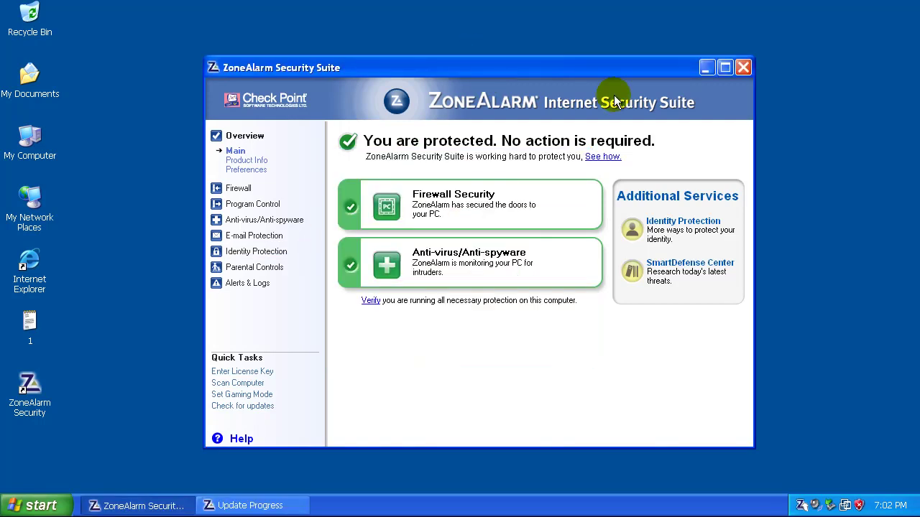
left_click(258, 169)
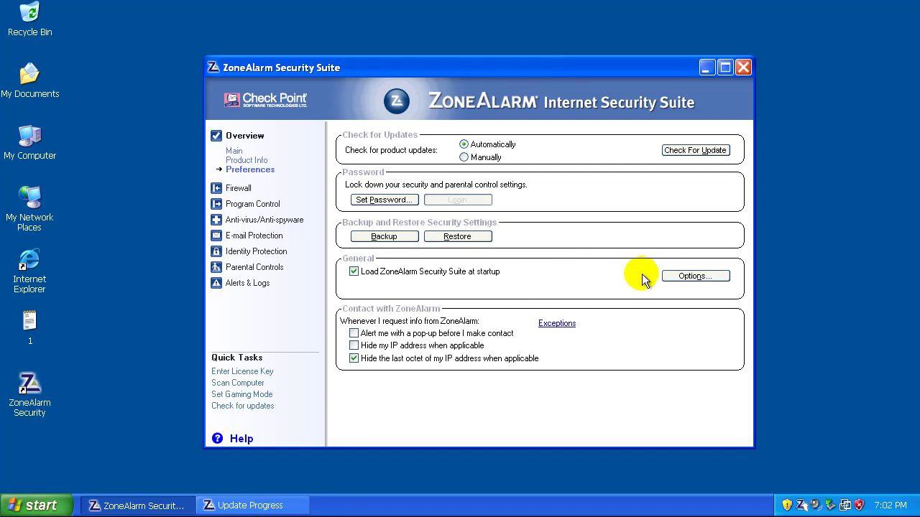
left_click(675, 277)
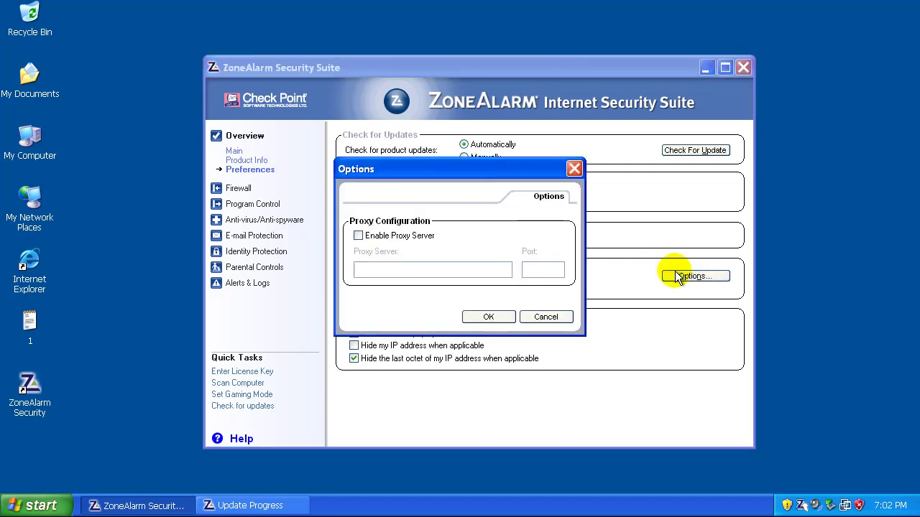
left_click(546, 317)
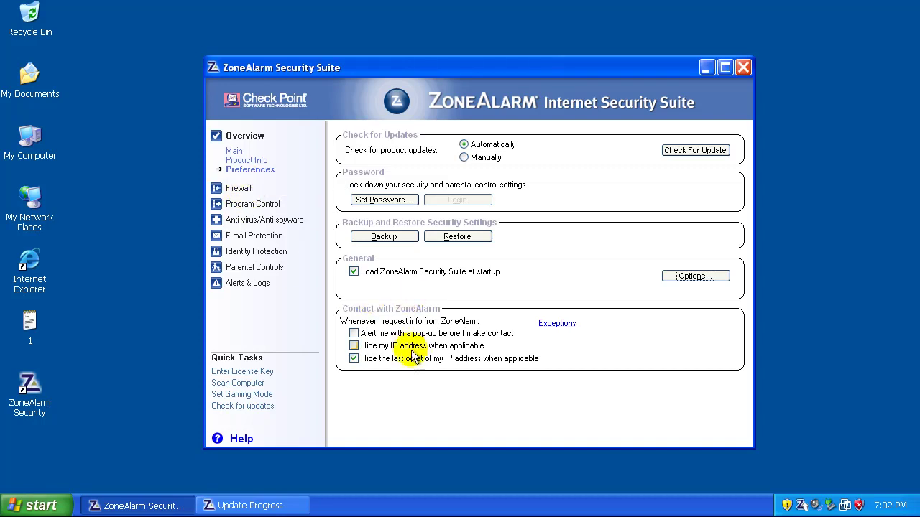
Review the Firewall Main, Zones and Expert pages, ending on Program Control settings
left_click(237, 188)
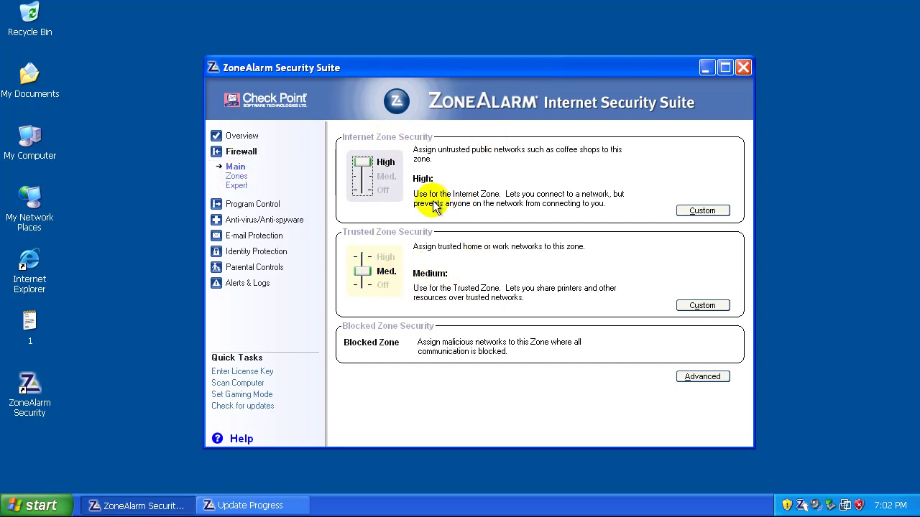
left_click(238, 178)
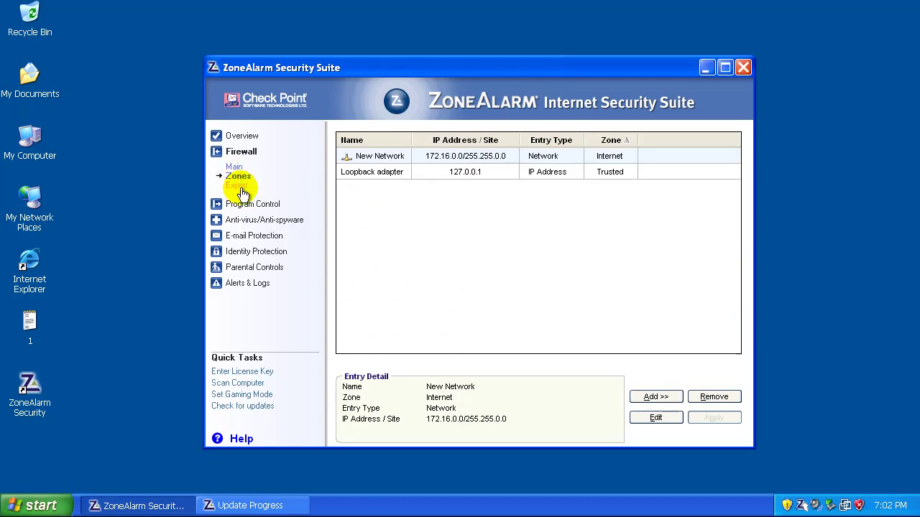
left_click(240, 188)
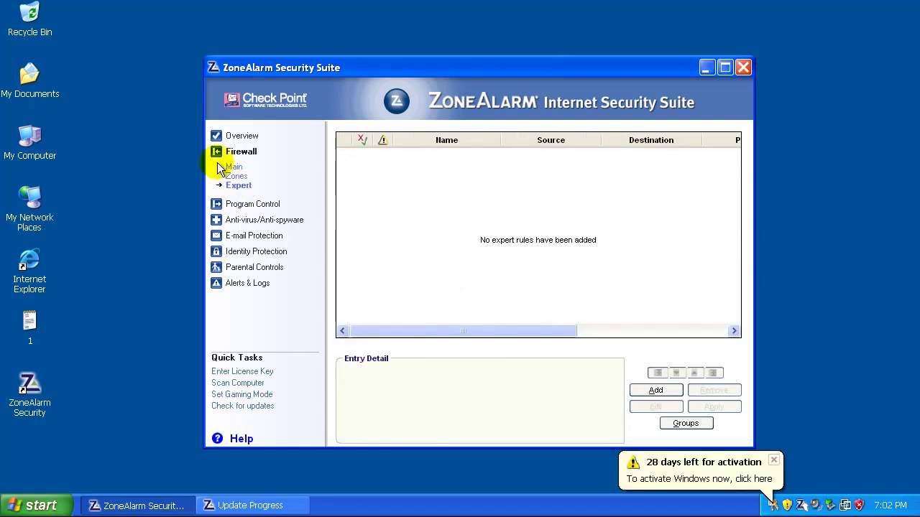
left_click(237, 204)
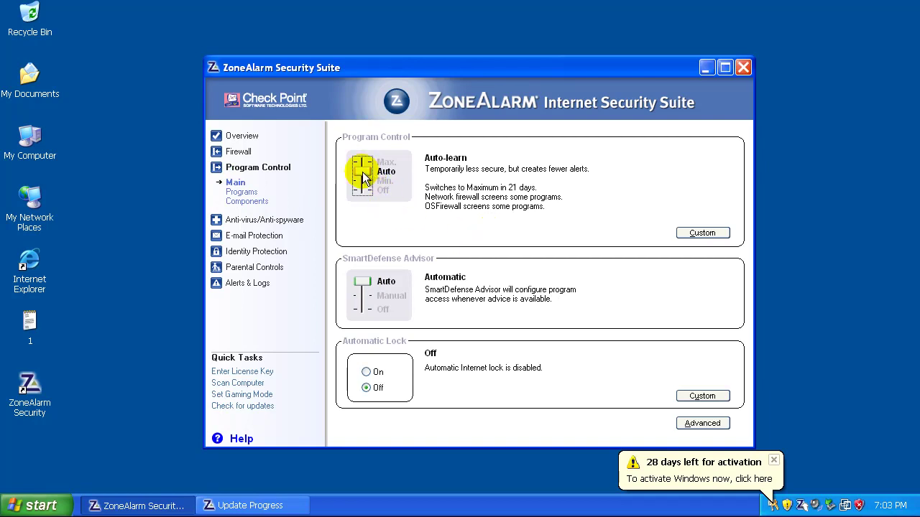
Raise the Program Control slider to Maximum, then view the Programs and Components lists
left_click_drag(364, 179, 364, 176)
mouse_move(364, 176)
left_mouse_down()
mouse_move(365, 161)
mouse_move(364, 171)
left_mouse_up()
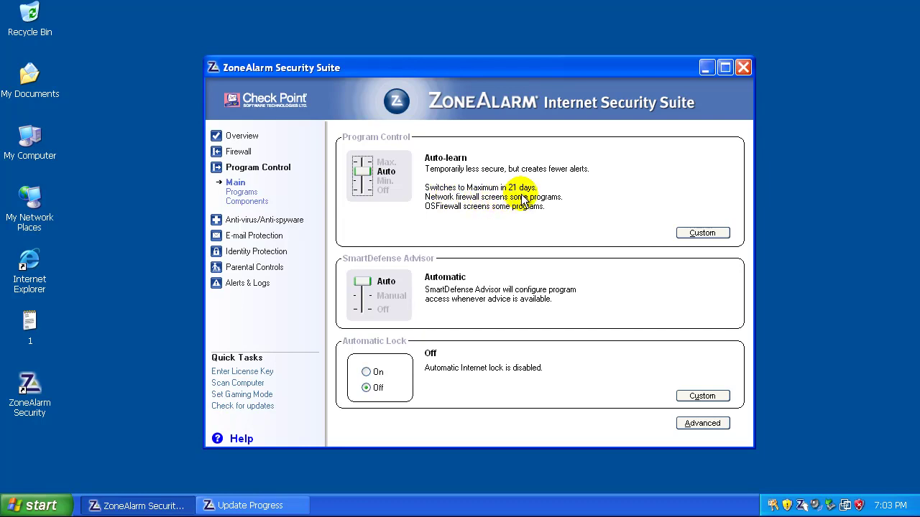
left_click_drag(365, 171, 370, 151)
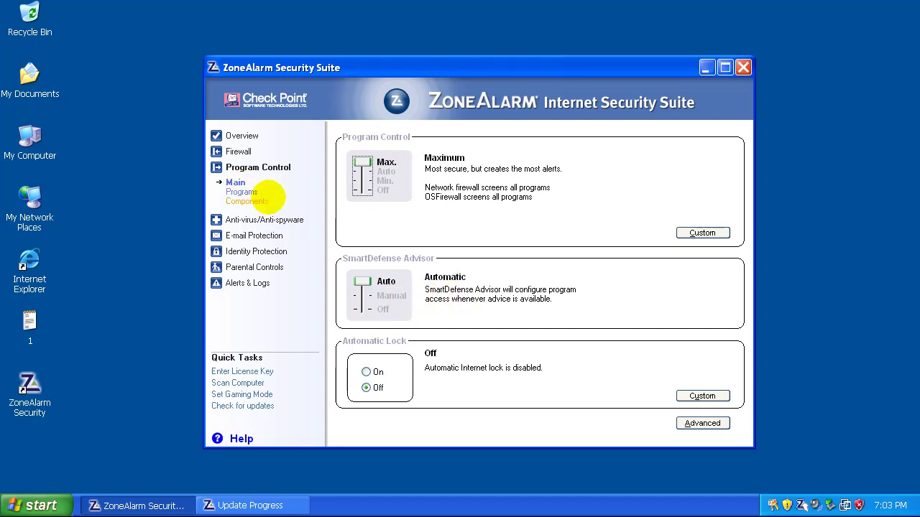
left_click(242, 194)
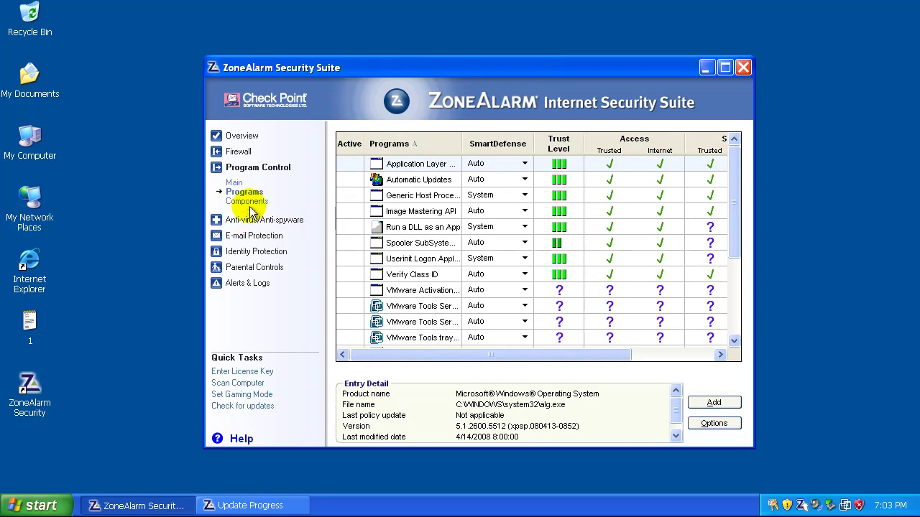
left_click(247, 201)
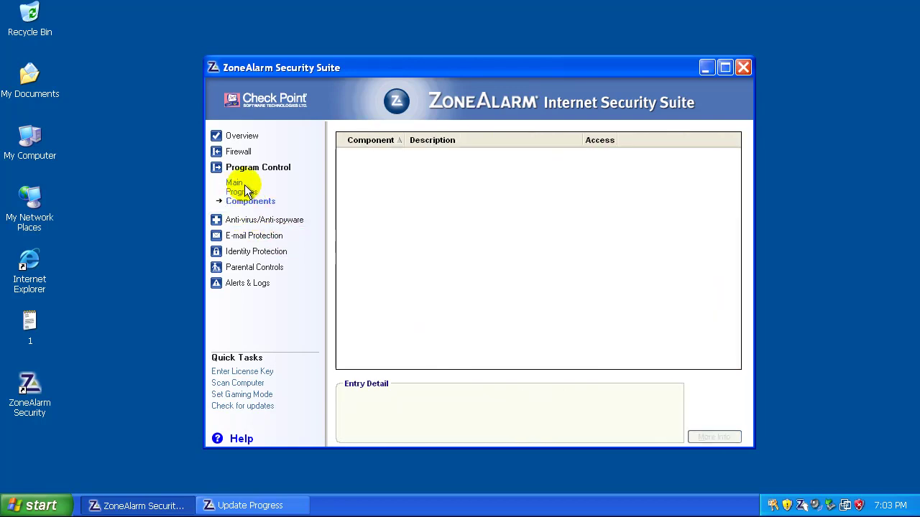
Go through the Advanced Options pages: updates, scan targets, scan modes, on-access, treatment, scan options, exceptions
left_click(259, 220)
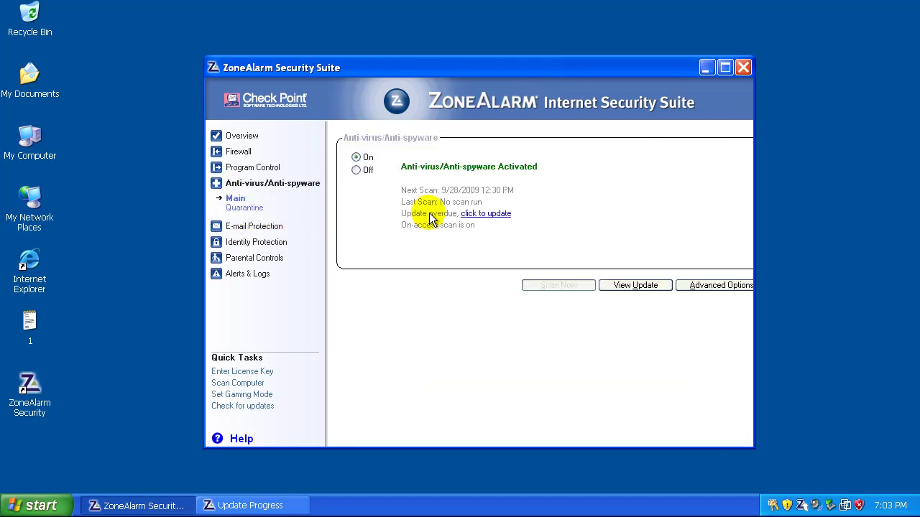
left_click(710, 286)
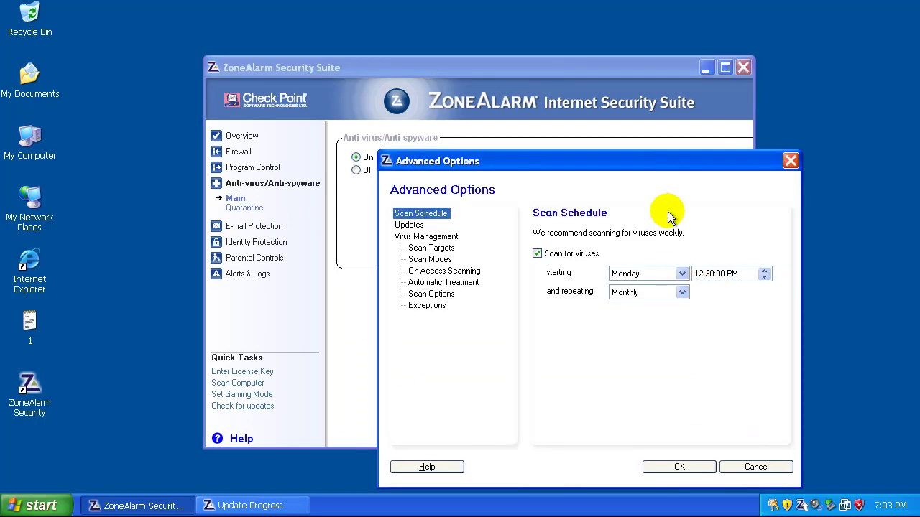
left_click(409, 227)
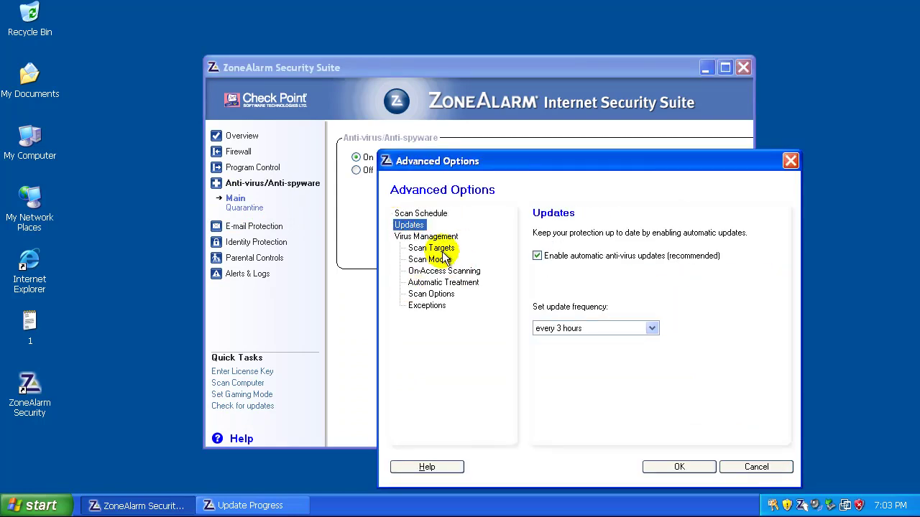
left_click(441, 237)
left_click(433, 248)
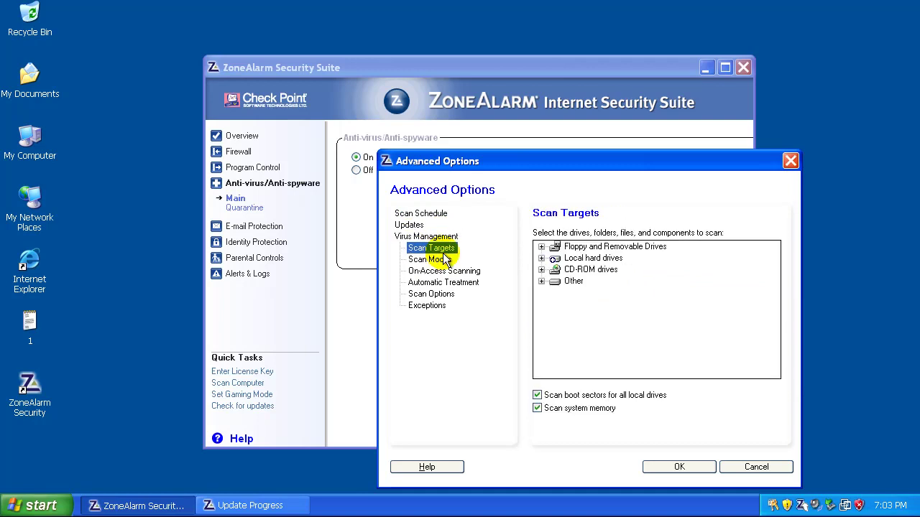
left_click(428, 260)
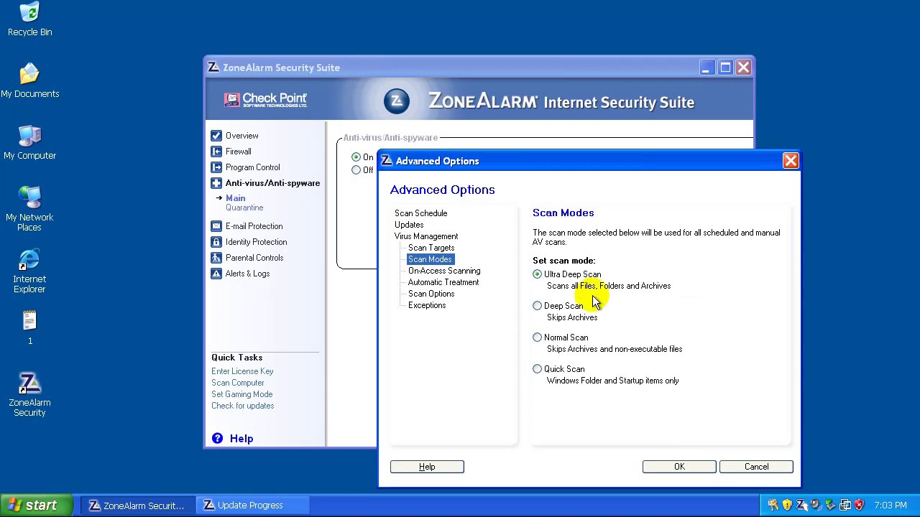
left_click(443, 271)
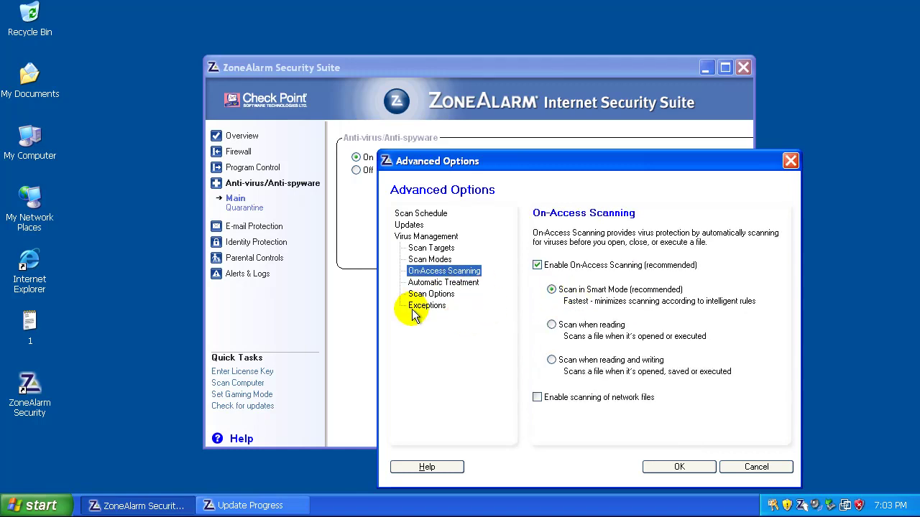
left_click(434, 282)
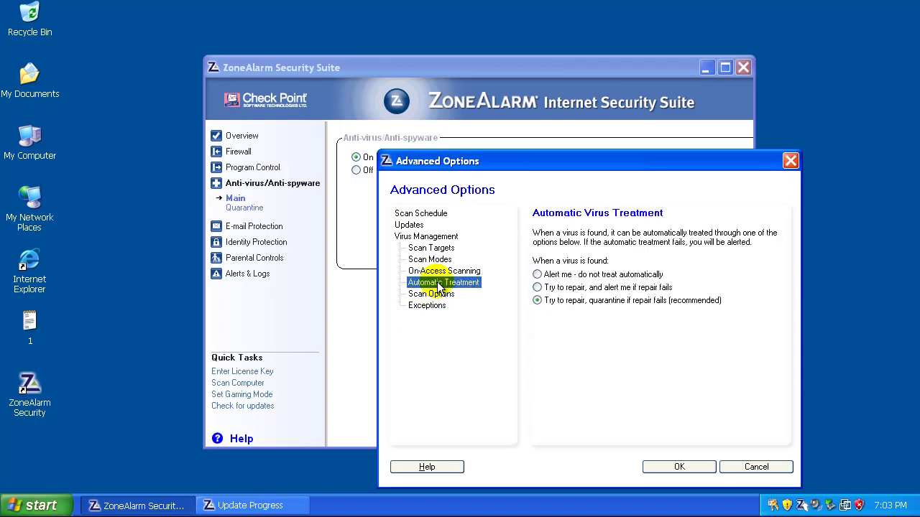
left_click(444, 295)
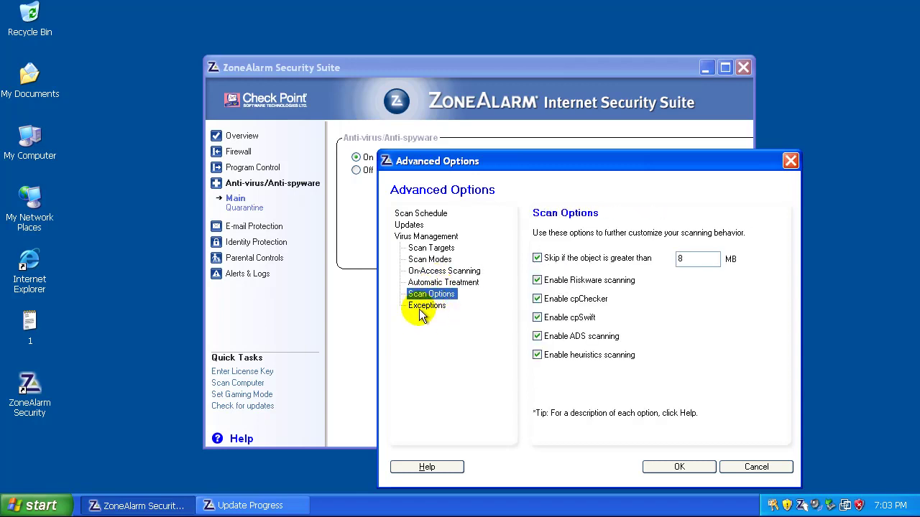
left_click(426, 306)
Accept Advanced Options, then view Quarantine, E-mail Protection, Identity Protection, Parental Controls and Alerts & Logs
left_click(693, 468)
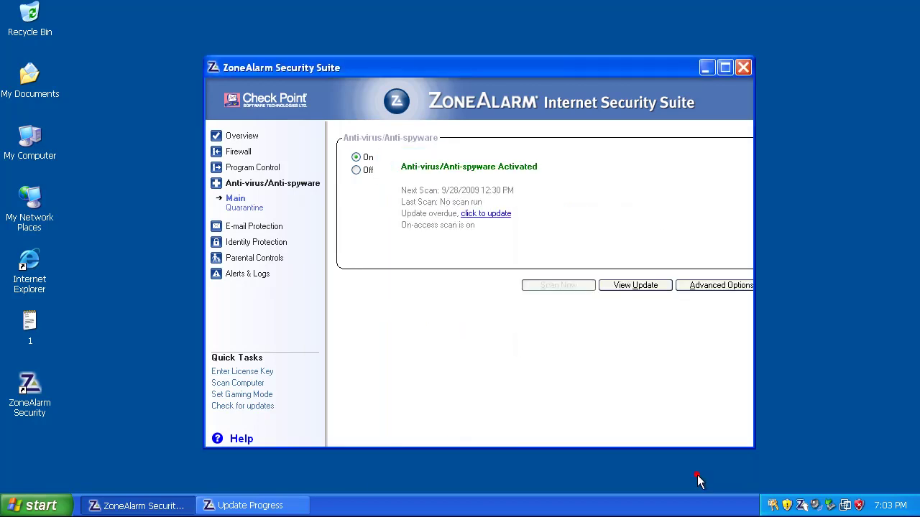
left_click(245, 208)
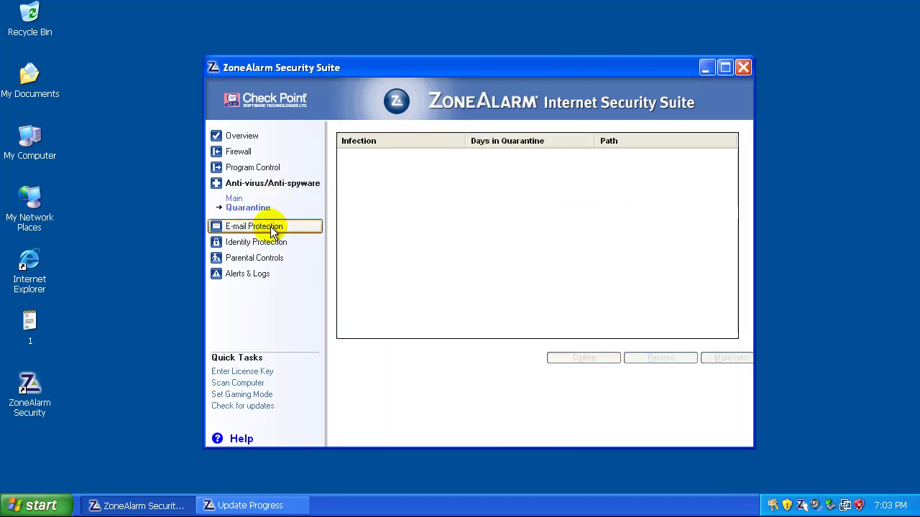
left_click(270, 226)
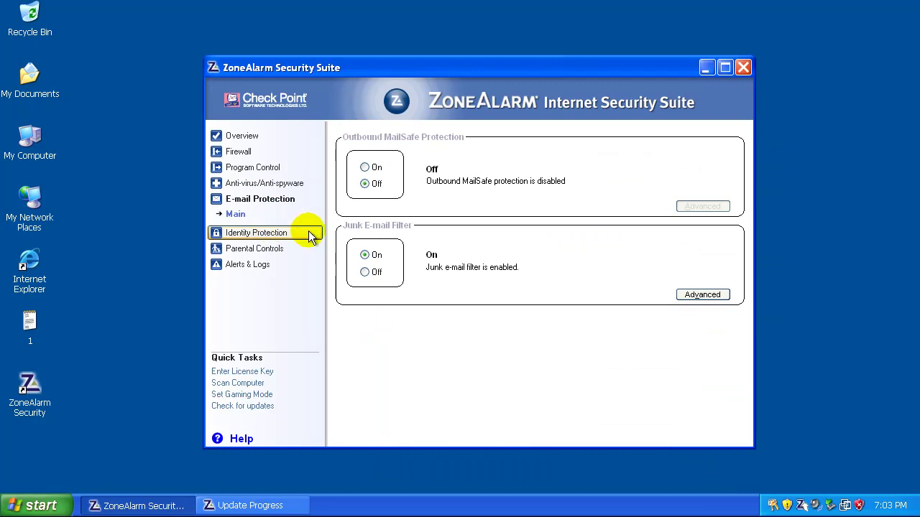
left_click(272, 233)
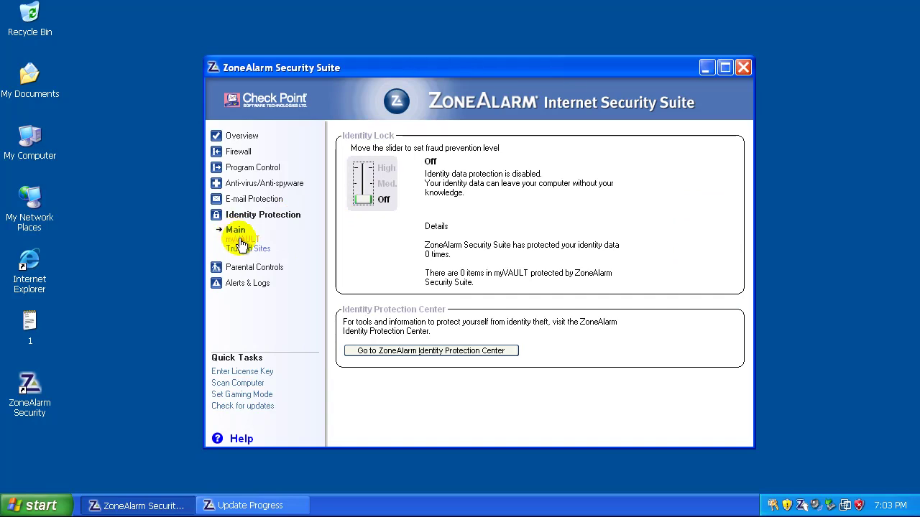
left_click(316, 267)
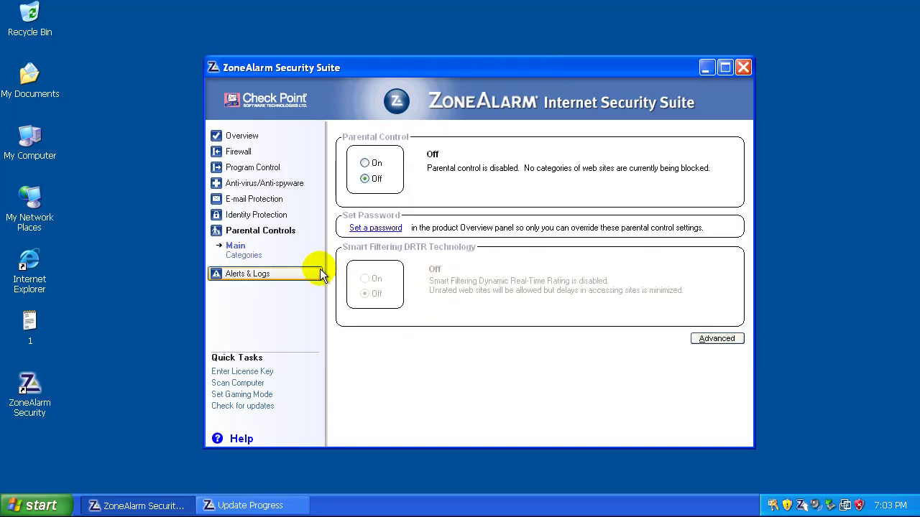
left_click(264, 280)
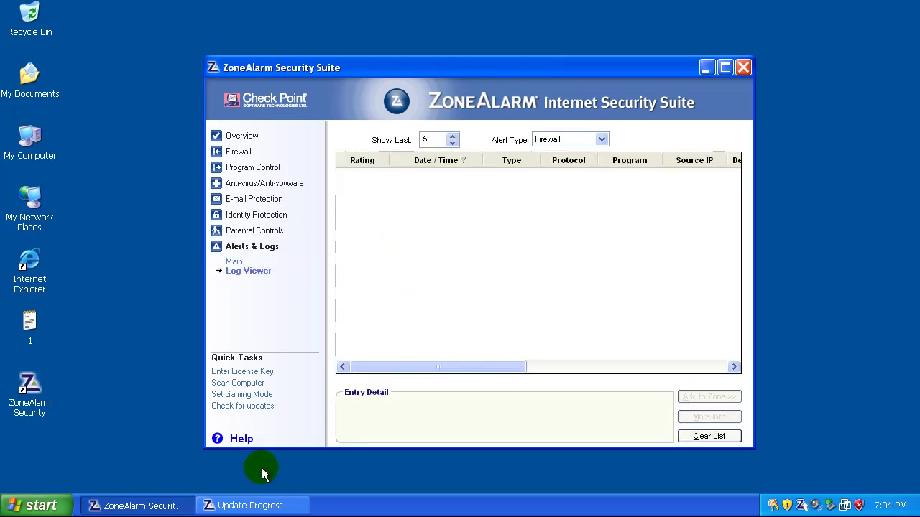
Close the ZoneAlarm main window during the anti-virus update and decline the recommended deep scan
left_click(269, 507)
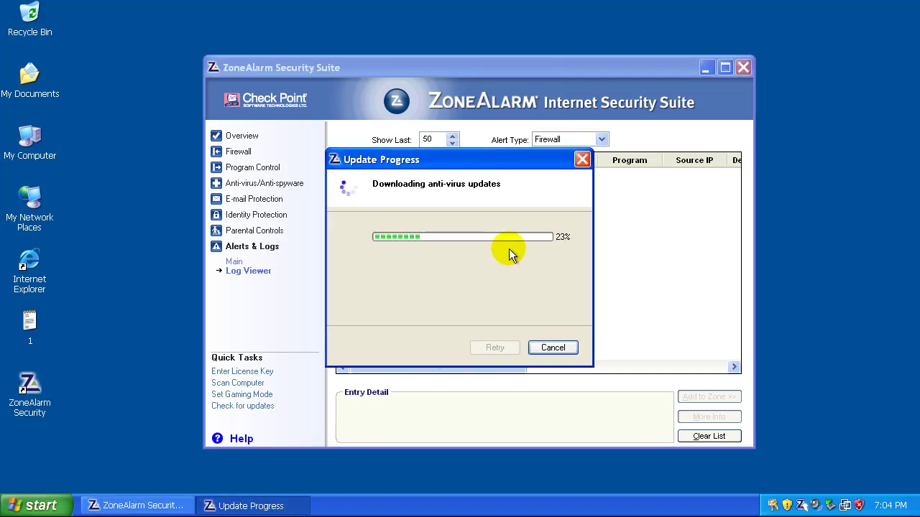
left_click(626, 68)
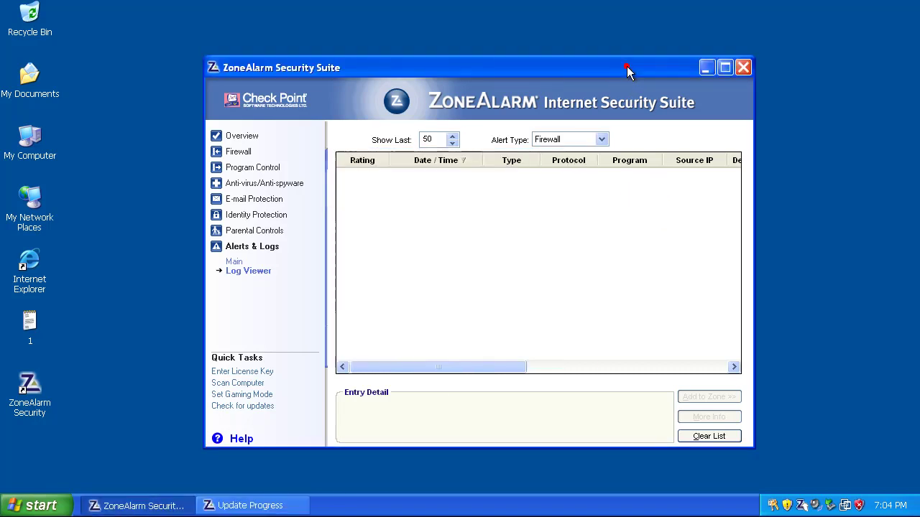
left_click(745, 68)
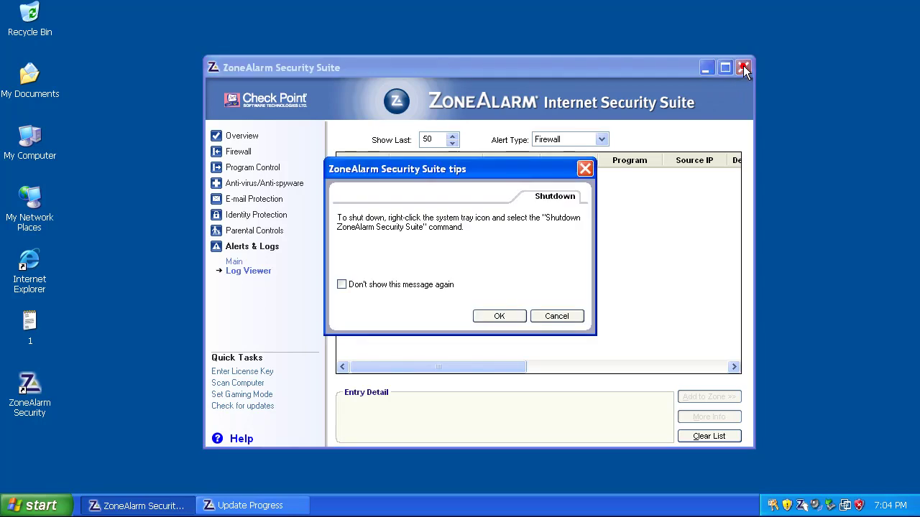
left_click(499, 317)
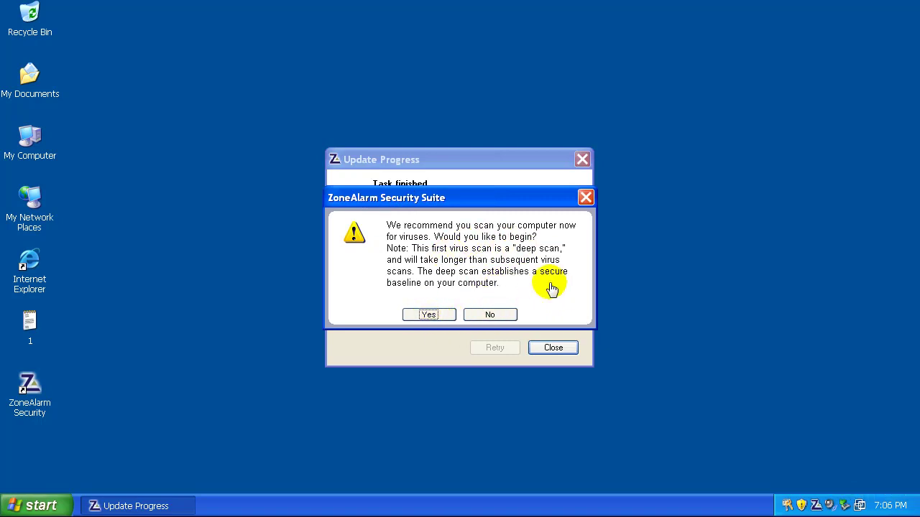
left_click(498, 314)
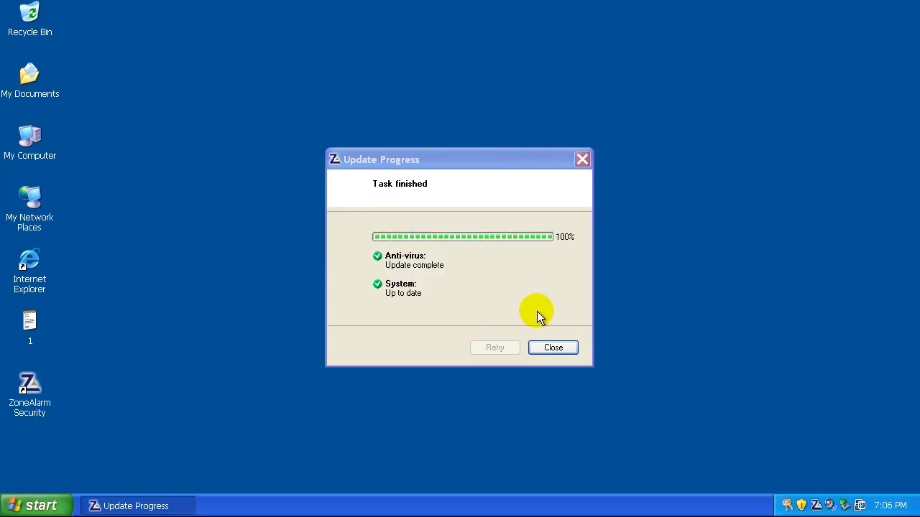
Close the finished update window and move the zaSuiteSetup icon into the desktop's left column
left_click(550, 345)
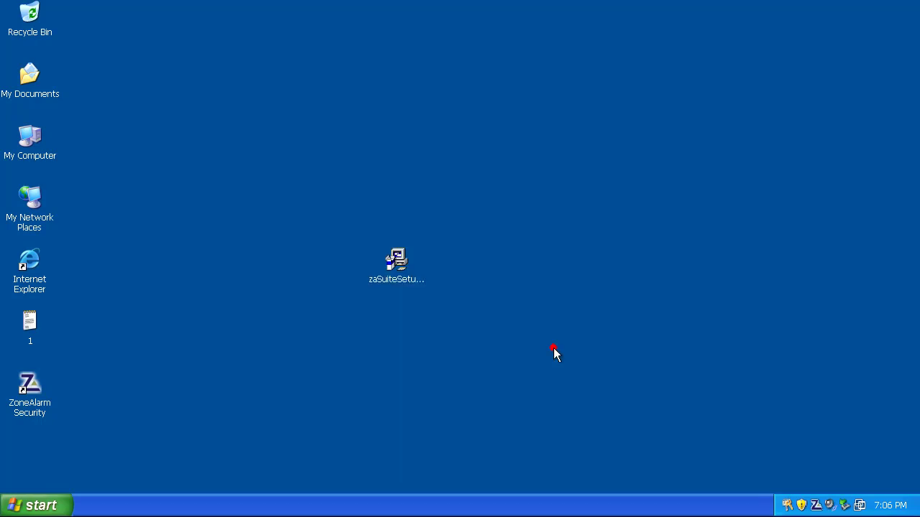
left_click_drag(409, 275, 39, 451)
left_click(157, 427)
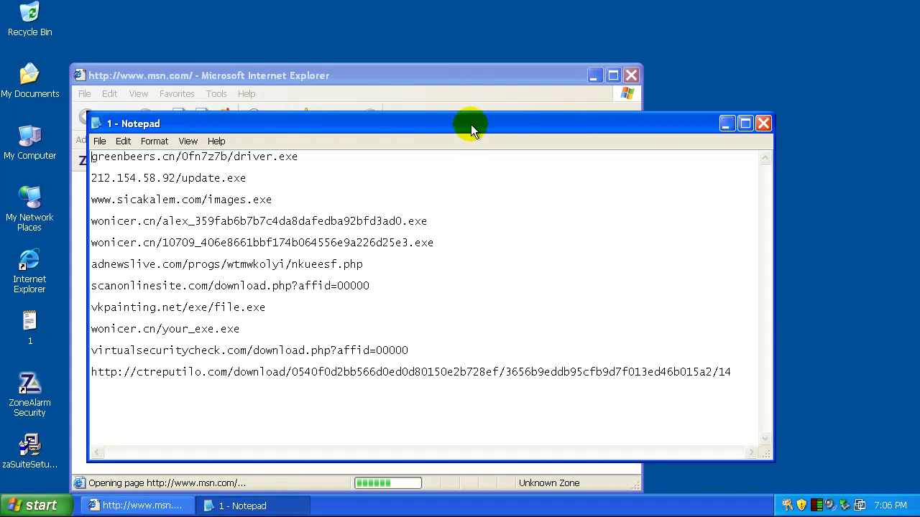
Copy greenbeers.cn/0fn7z7b/driver.exe from Notepad and load it in Internet Explorer
left_click_drag(471, 124, 629, 129)
double_click(436, 162)
right_click(437, 161)
left_click(482, 201)
left_click(488, 75)
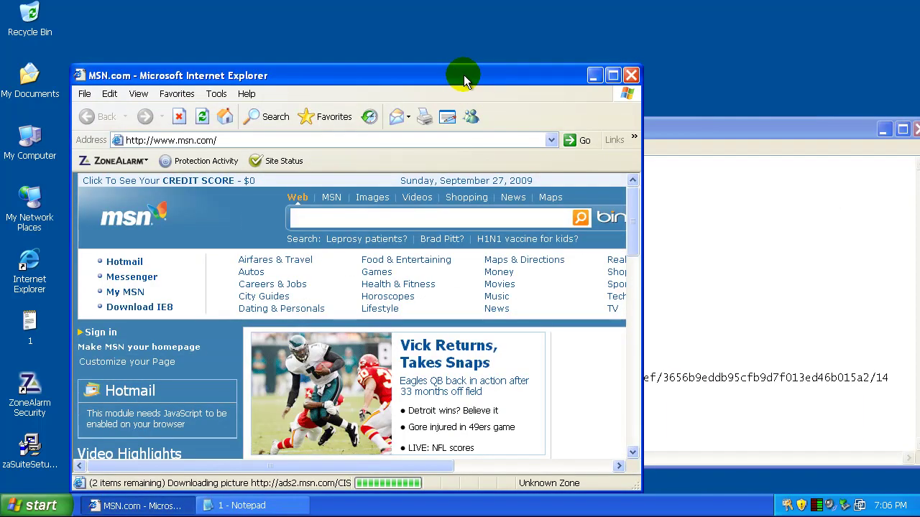
left_click(456, 139)
right_click(460, 139)
left_click(488, 191)
key("Return")
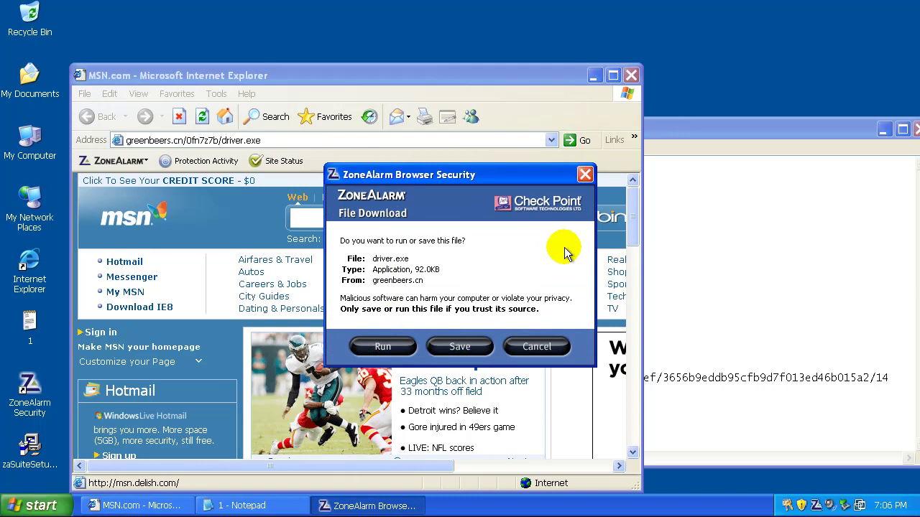
Run driver.exe so ZoneAlarm quarantines Trojan-Spy.Win32.Zbot.abeg, then decline opening the file
left_click(399, 348)
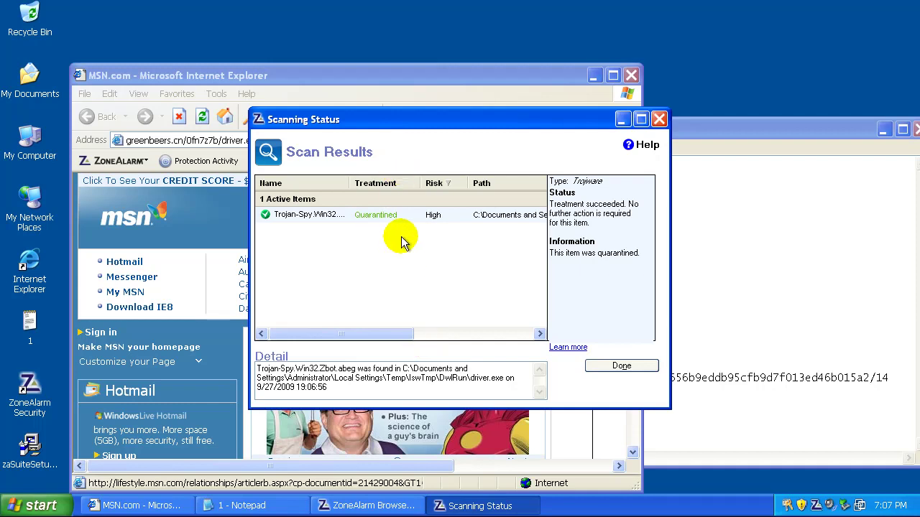
left_click(622, 368)
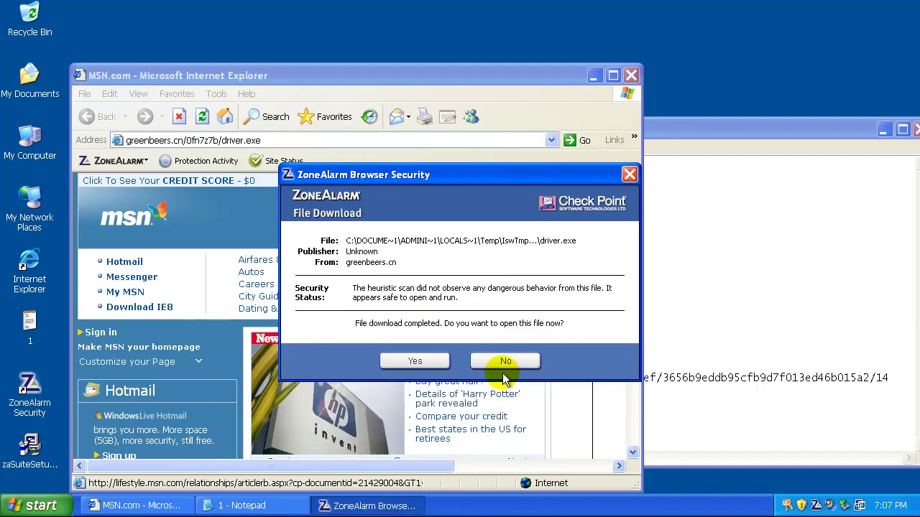
left_click(434, 364)
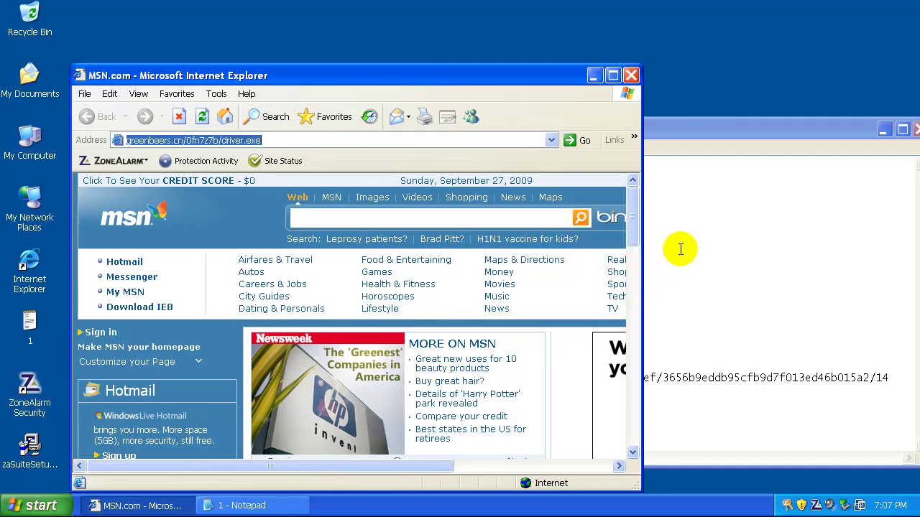
Copy the 212.154.58.92/update.exe link from Notepad and load it in Internet Explorer
left_click(717, 128)
double_click(397, 184)
right_click(397, 185)
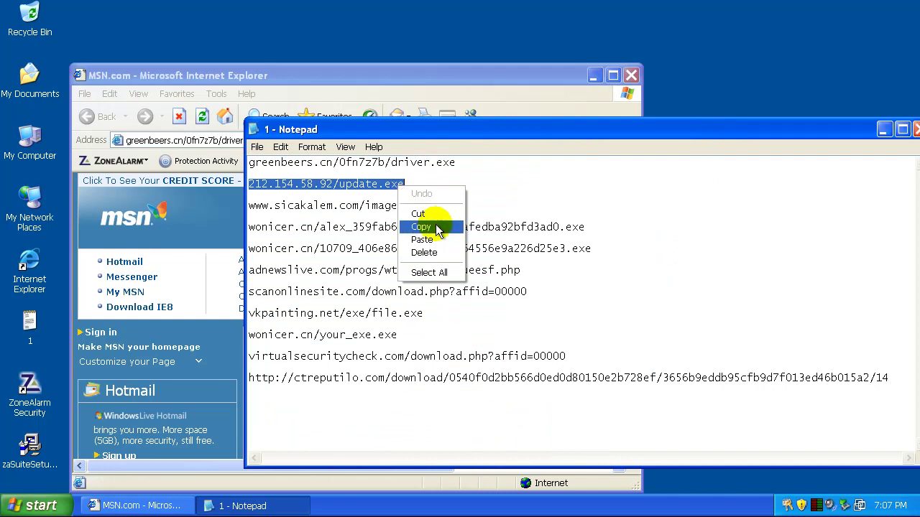
left_click(431, 227)
left_click(429, 79)
right_click(311, 140)
left_click(337, 194)
key("Return")
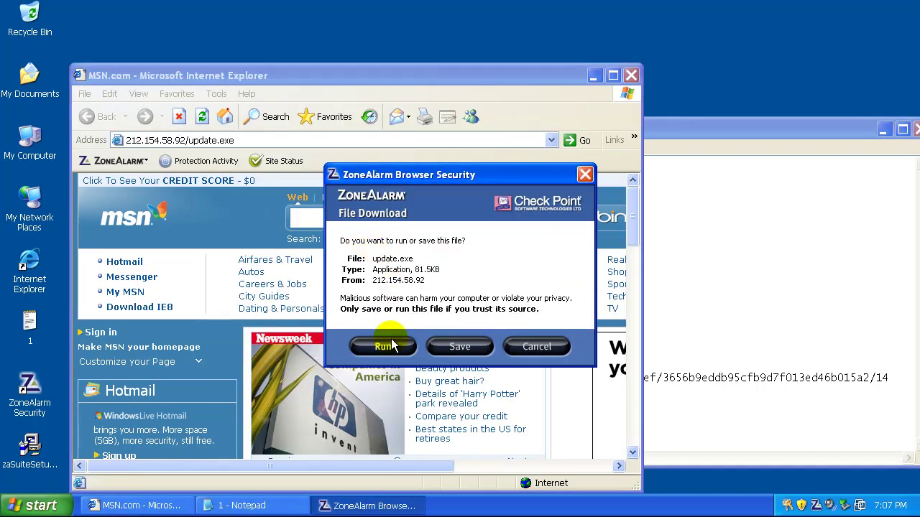
Run update.exe so ZoneAlarm quarantines Trojan-Spy.Win32.Zbot.gen, then dismiss the open-file prompt
left_click(382, 348)
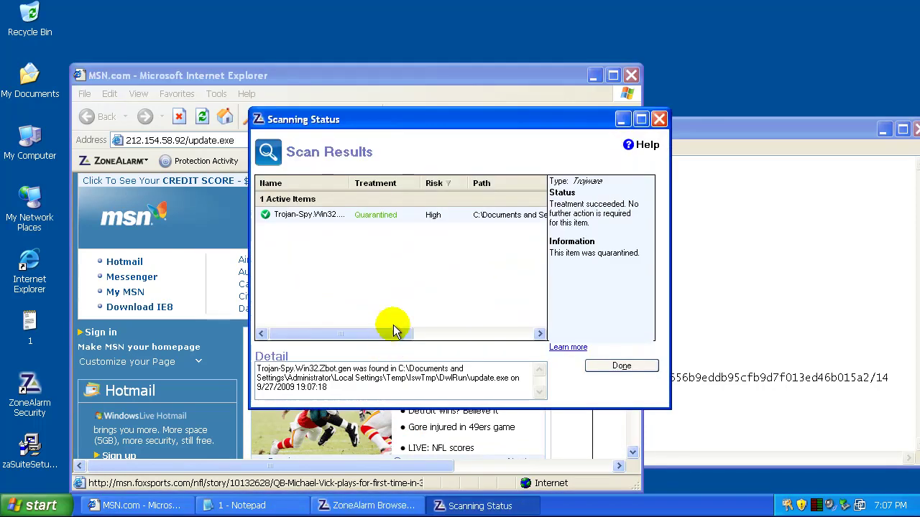
left_click_drag(413, 333, 345, 338)
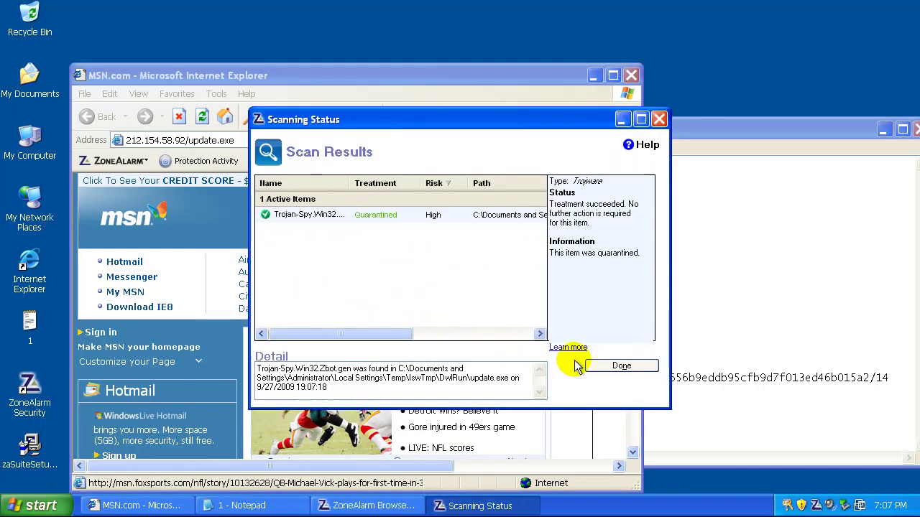
left_click(620, 367)
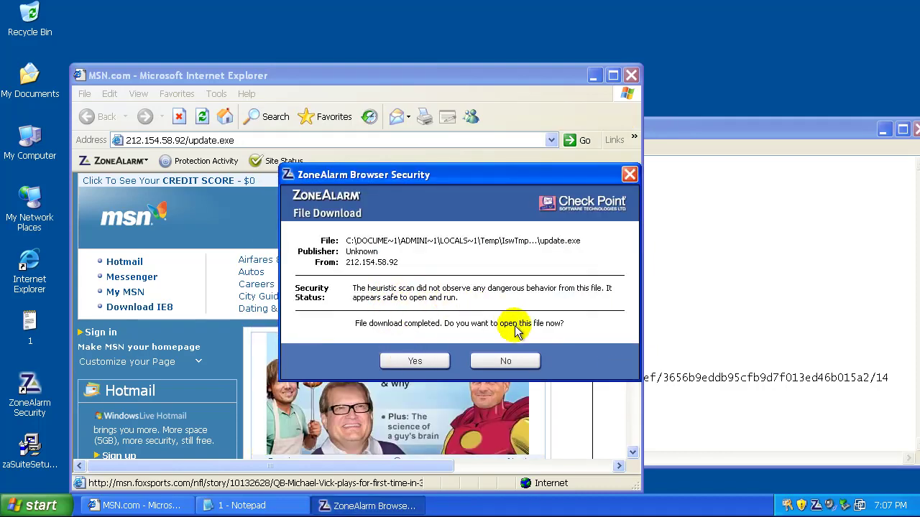
left_click(415, 361)
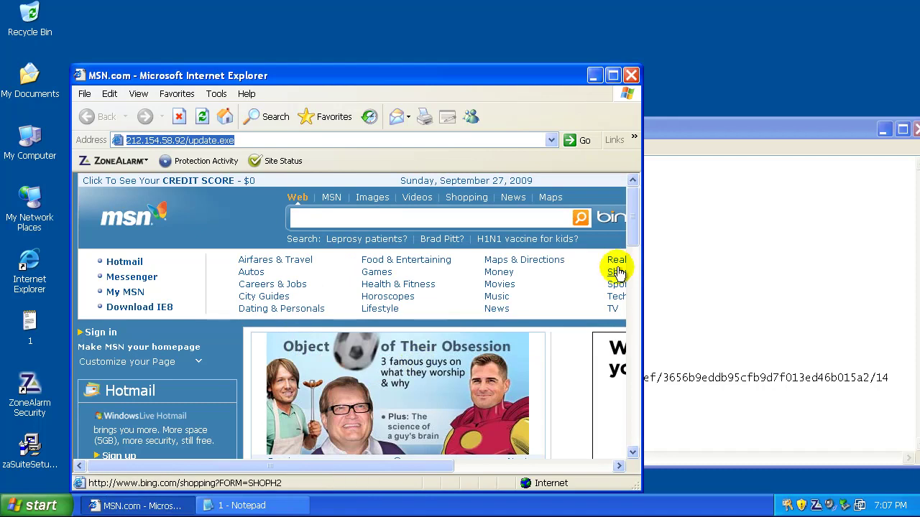
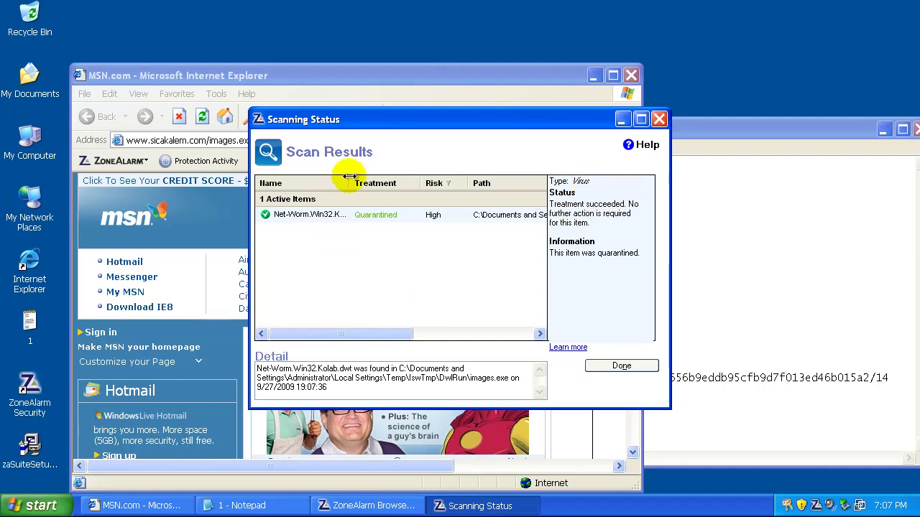
Dismiss the previous scan results and load the first wonicer.cn (alex_) URL from Notepad in Internet Explorer
left_click(621, 366)
left_click(406, 370)
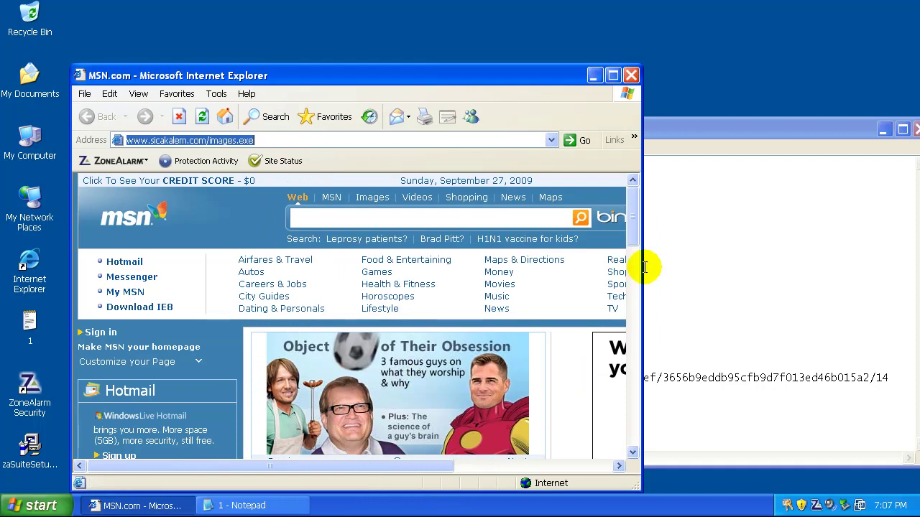
left_click(732, 250)
double_click(487, 226)
right_click(487, 227)
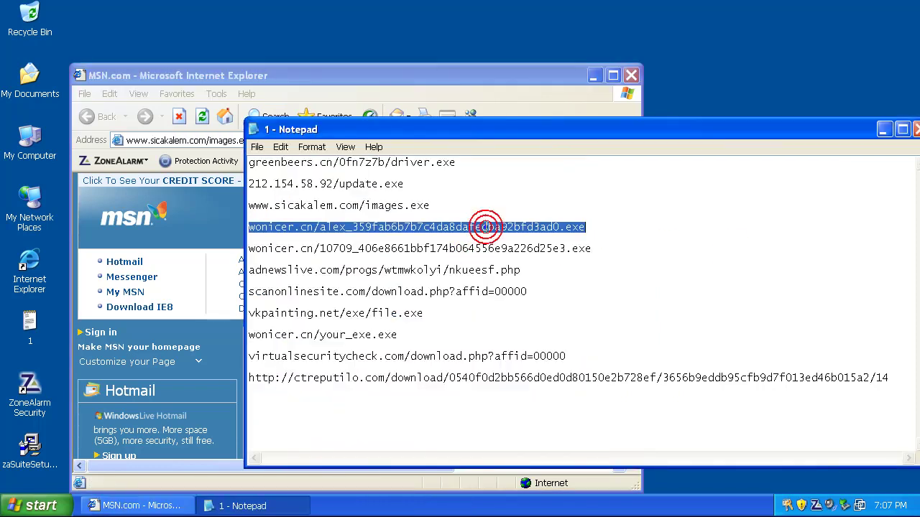
left_click(509, 268)
left_click(216, 140)
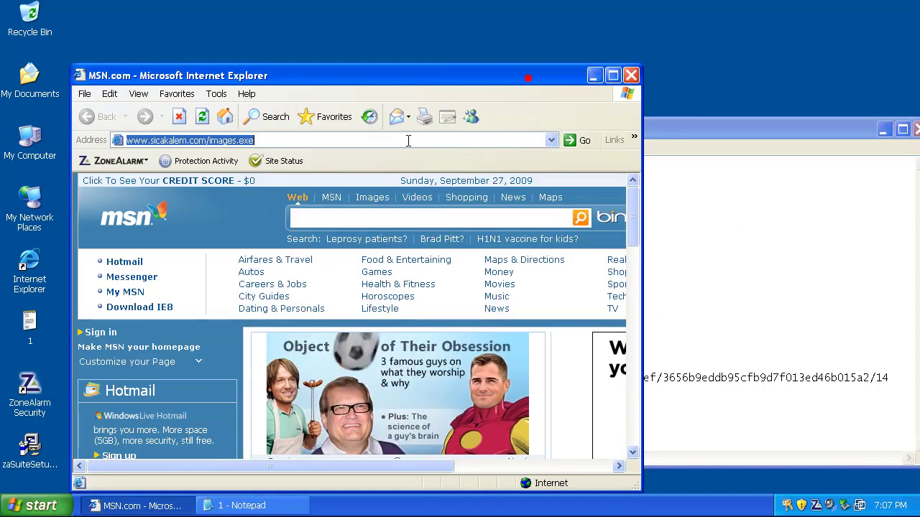
right_click(418, 140)
left_click(449, 194)
key("Return")
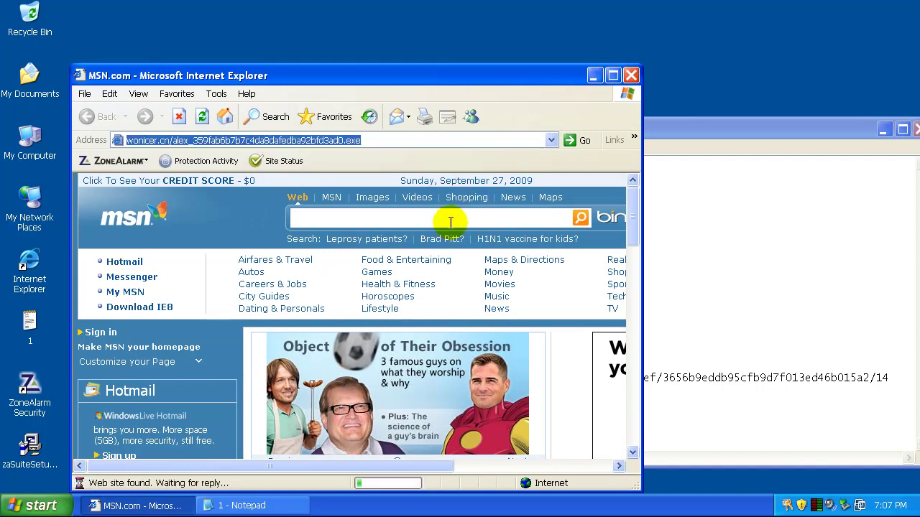
Run the download so ZoneAlarm quarantines the Trojan-Downloader, then request an Advanced Scan
left_click(383, 347)
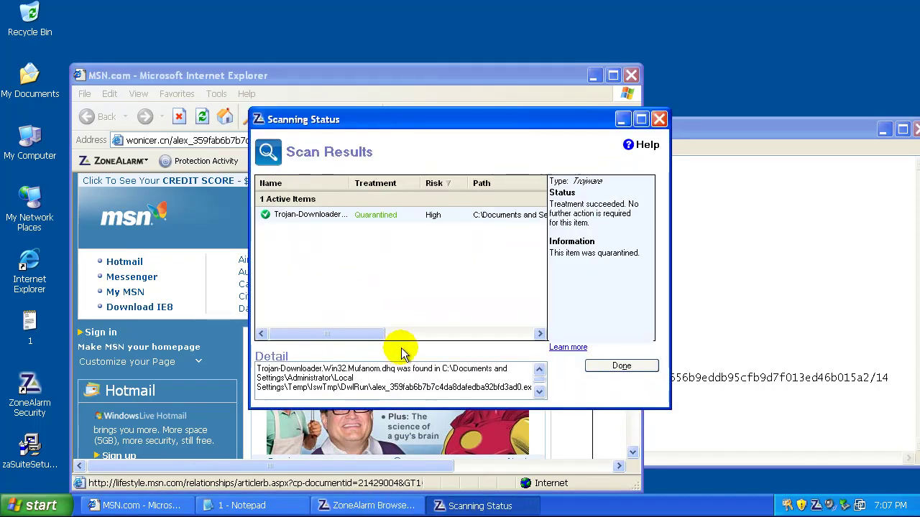
left_click(622, 366)
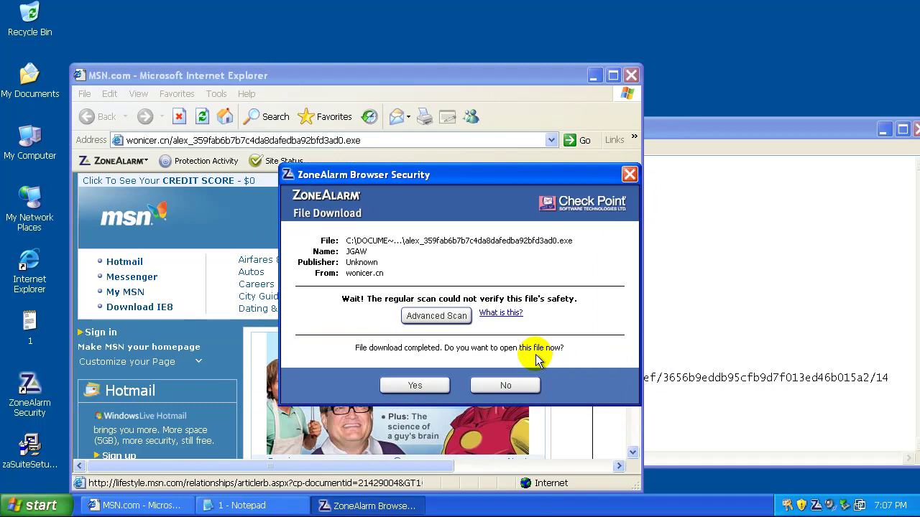
left_click(435, 316)
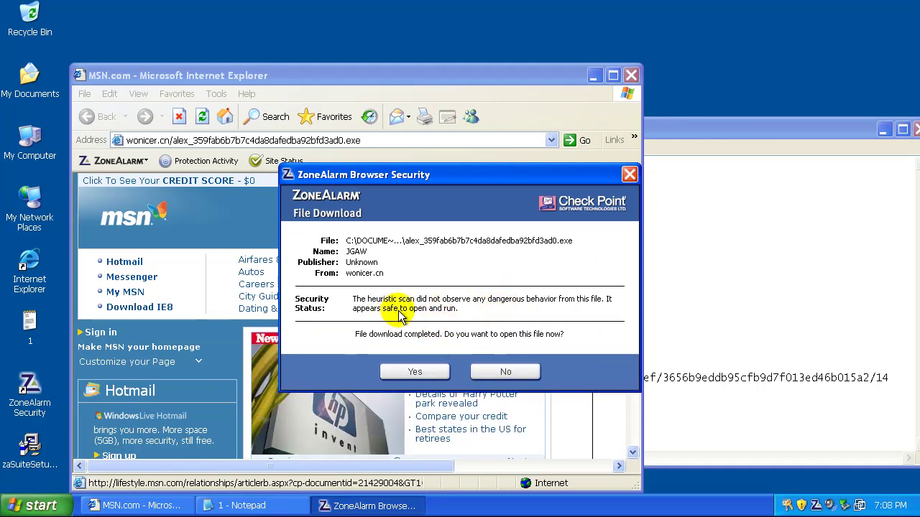
Load the second wonicer.cn (10709_) URL from Notepad in Internet Explorer
left_click(415, 372)
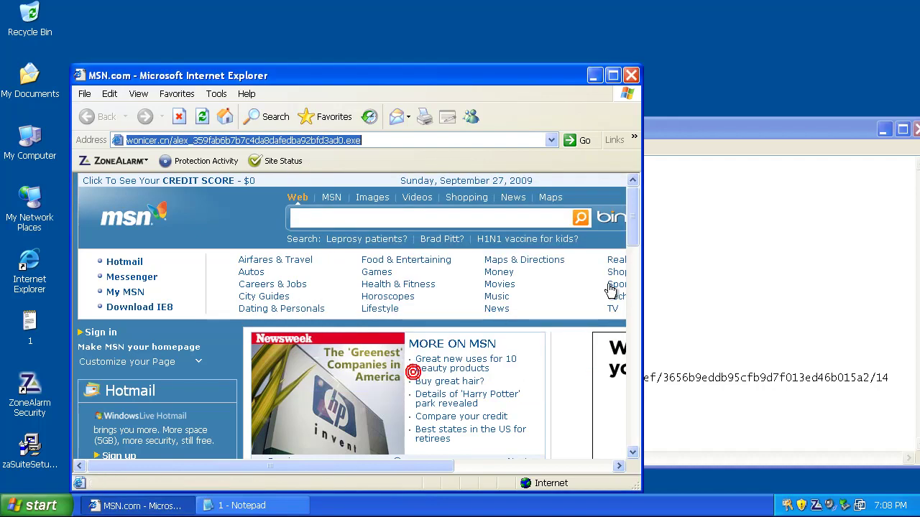
left_click(666, 135)
double_click(472, 250)
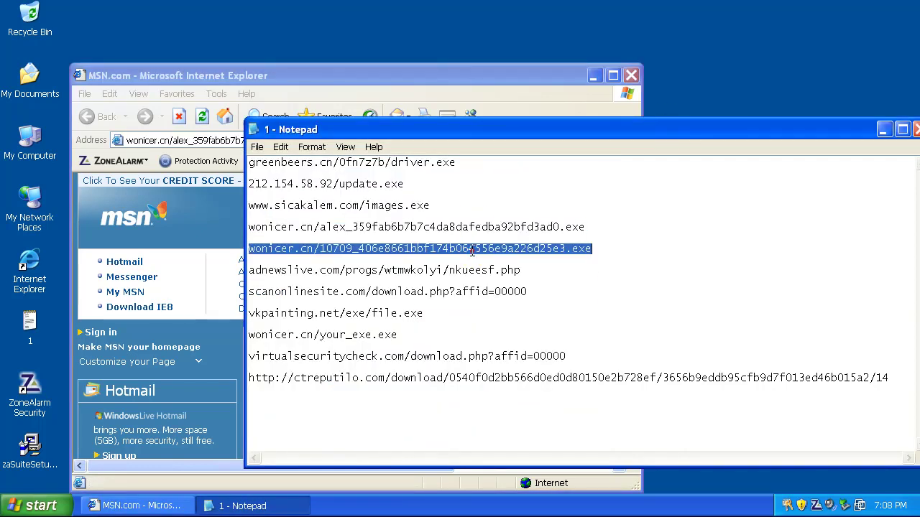
right_click(472, 250)
left_click(496, 292)
left_click(522, 77)
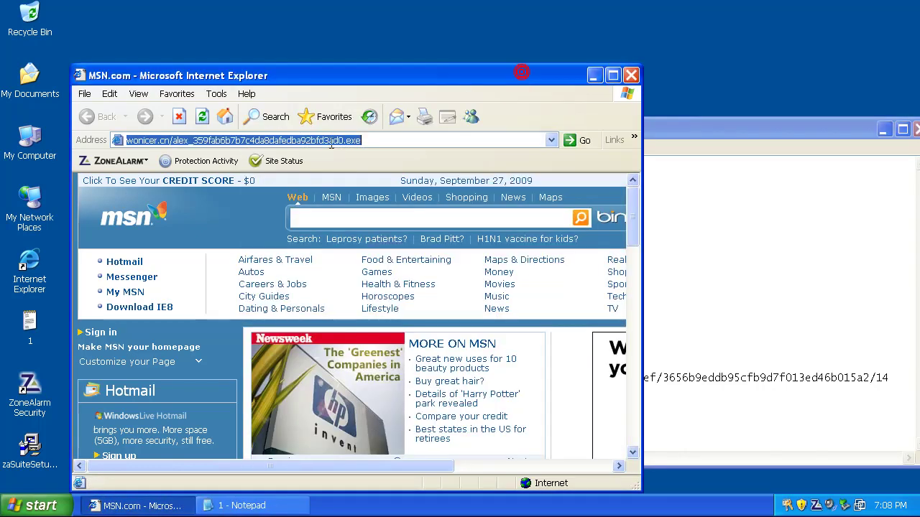
right_click(359, 140)
left_click(377, 193)
key("Return")
Run the download so Packed.Win32.TDSS.z is quarantined, then advanced-scan and open the file
left_click(402, 342)
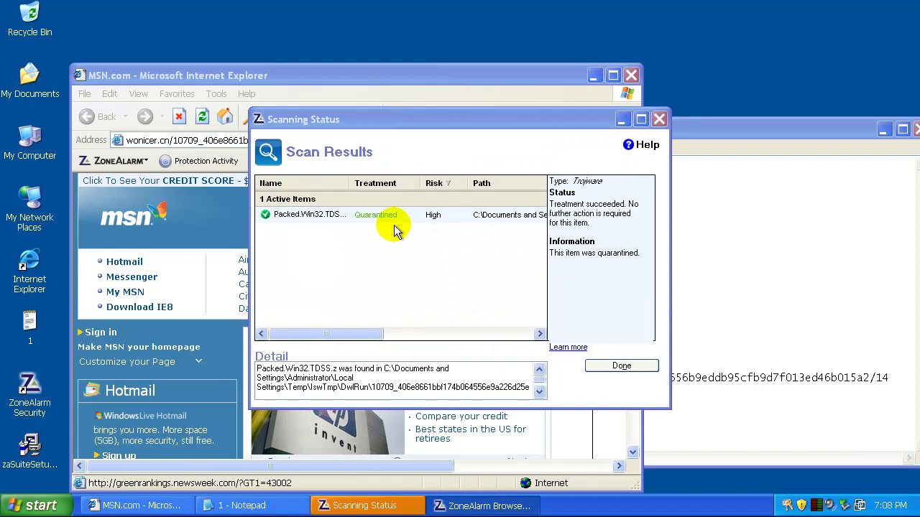
left_click(619, 366)
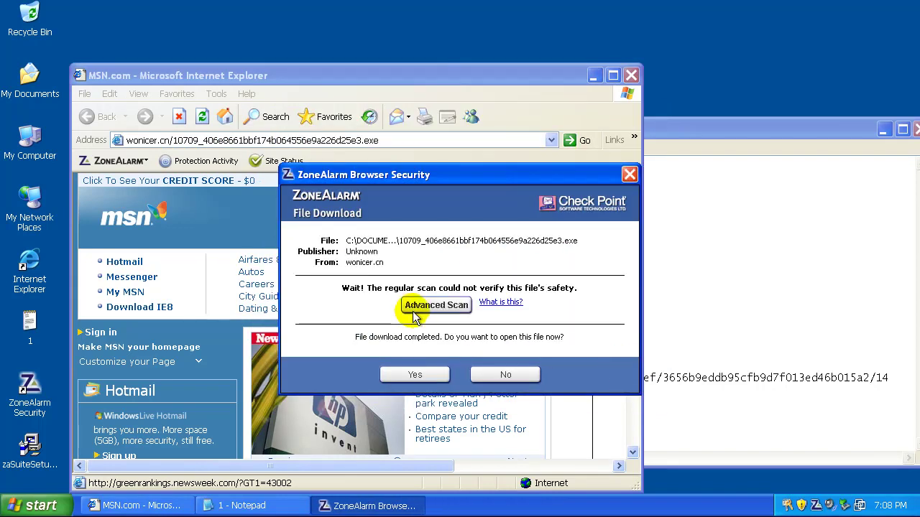
left_click(416, 307)
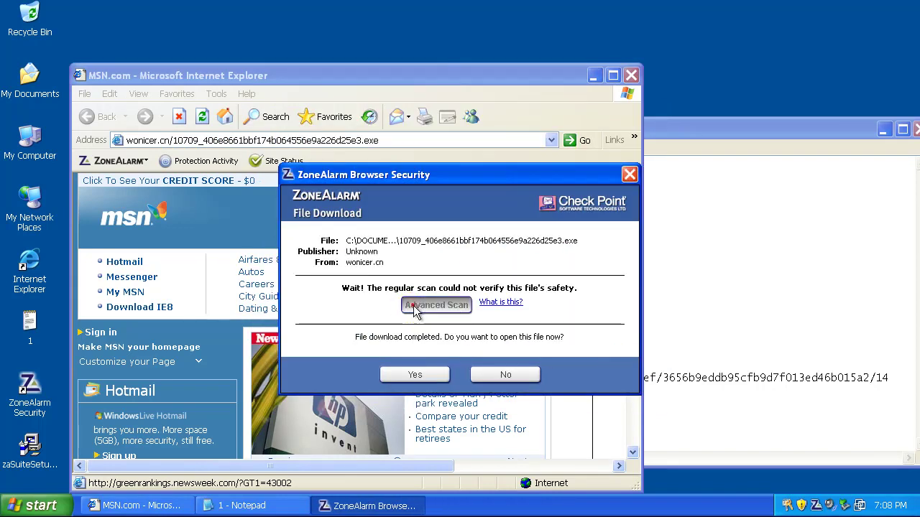
left_click(414, 361)
Load the adnewslive.com URL from Notepad in Internet Explorer
left_click(720, 129)
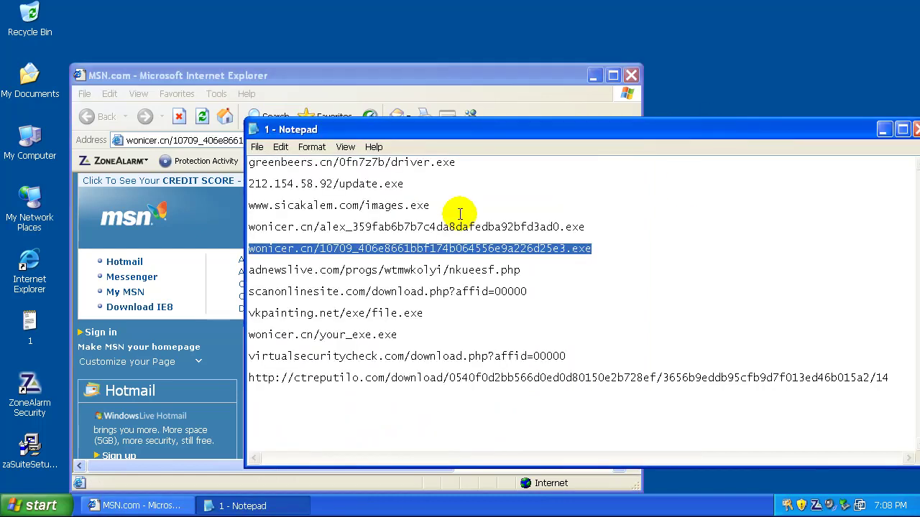
double_click(452, 271)
right_click(452, 271)
left_click(498, 312)
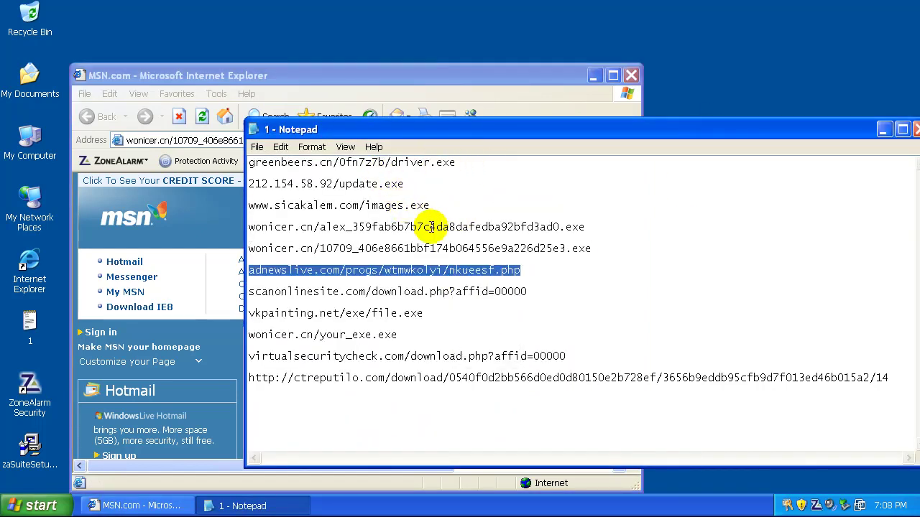
left_click(453, 72)
right_click(368, 139)
left_click(395, 188)
key("Return")
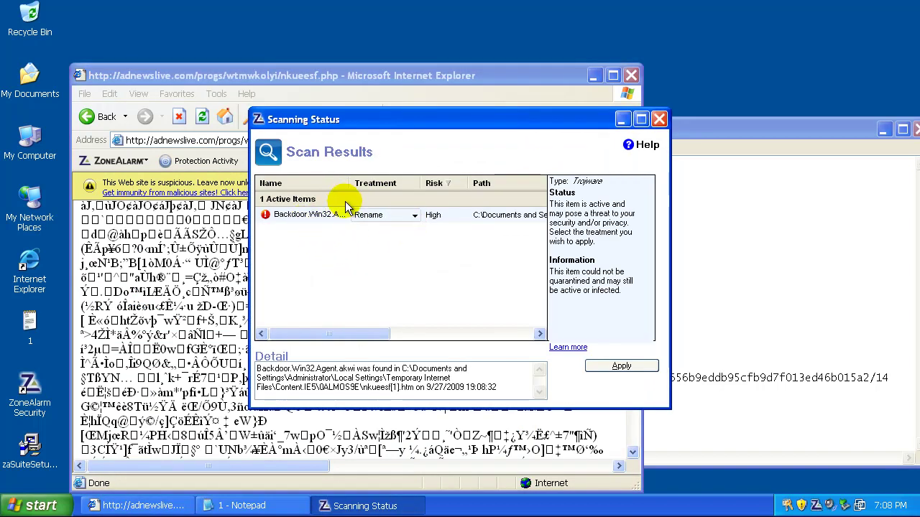
Try applying Rename as the treatment for Backdoor.Win32.Agent.akwi in Scan Results
left_click_drag(348, 184, 365, 183)
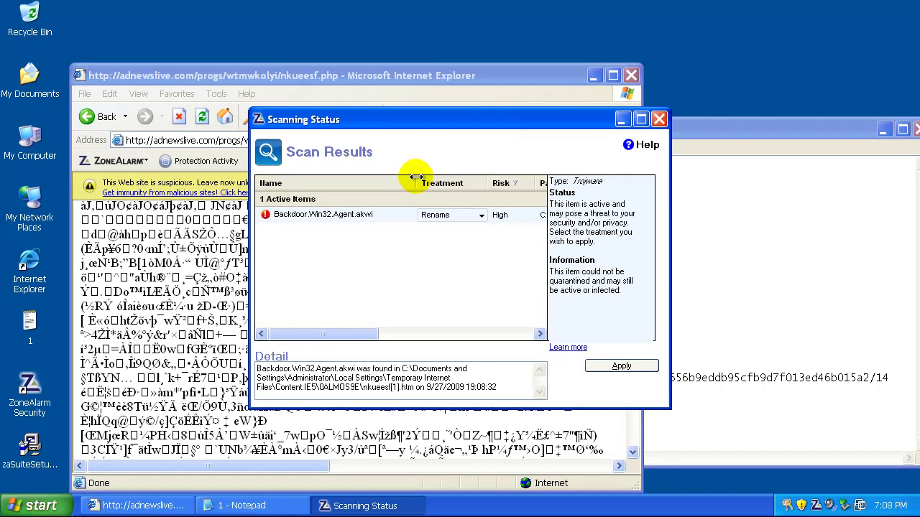
left_click(431, 215)
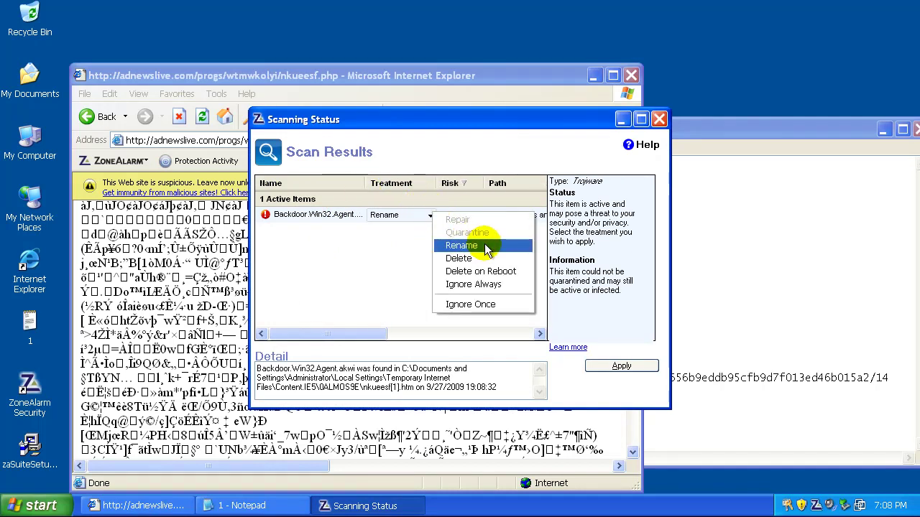
left_click(505, 260)
left_click(615, 367)
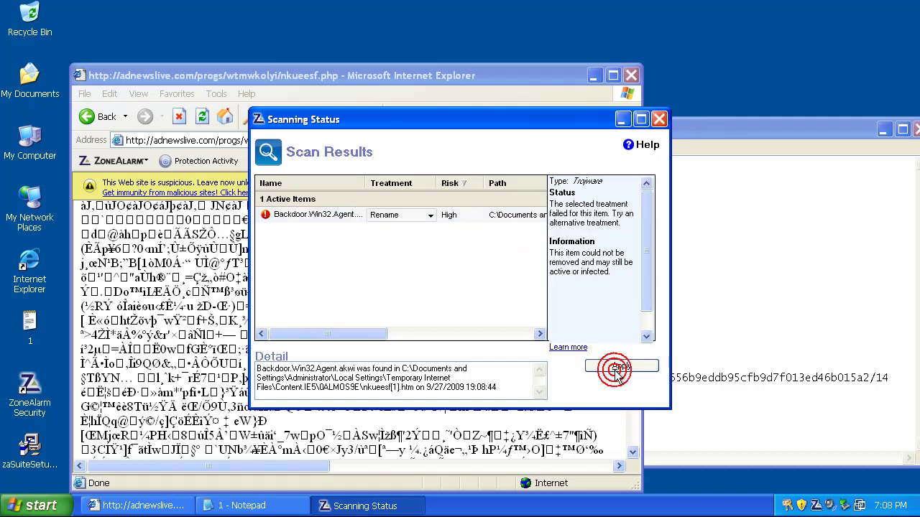
left_click(429, 217)
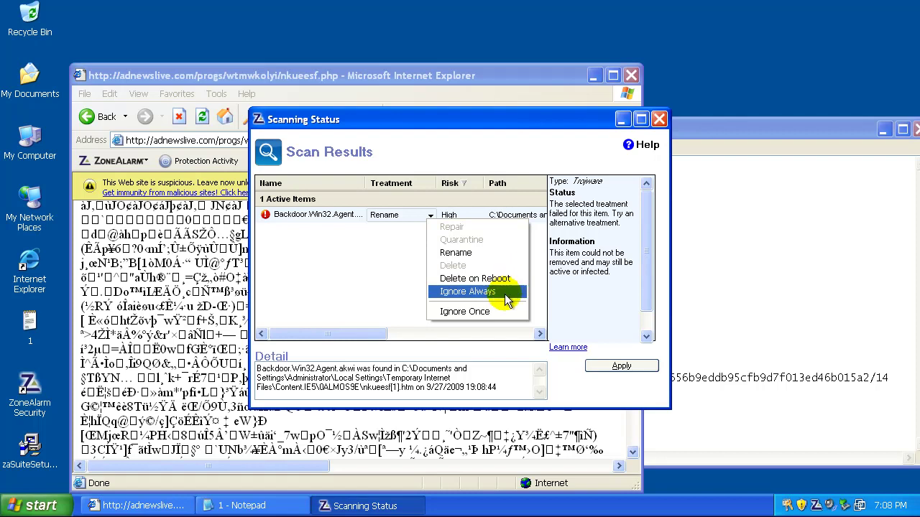
left_click(499, 252)
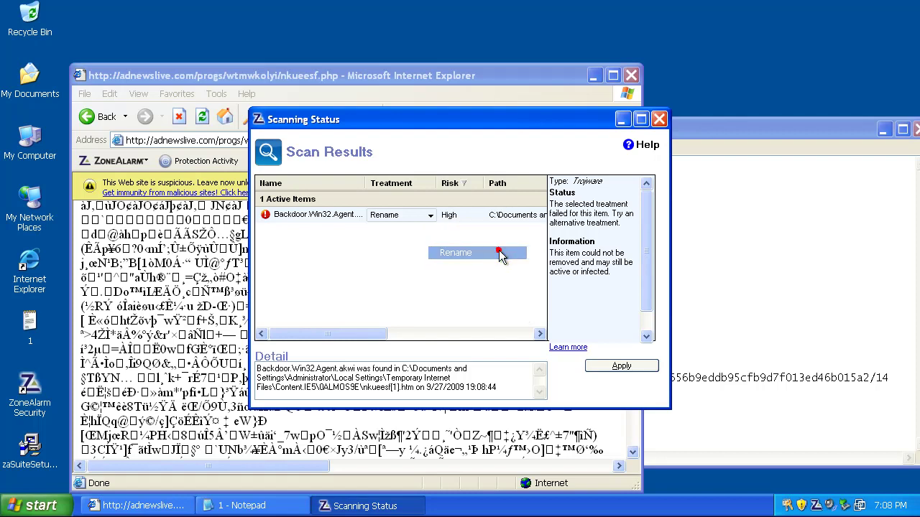
left_click(624, 369)
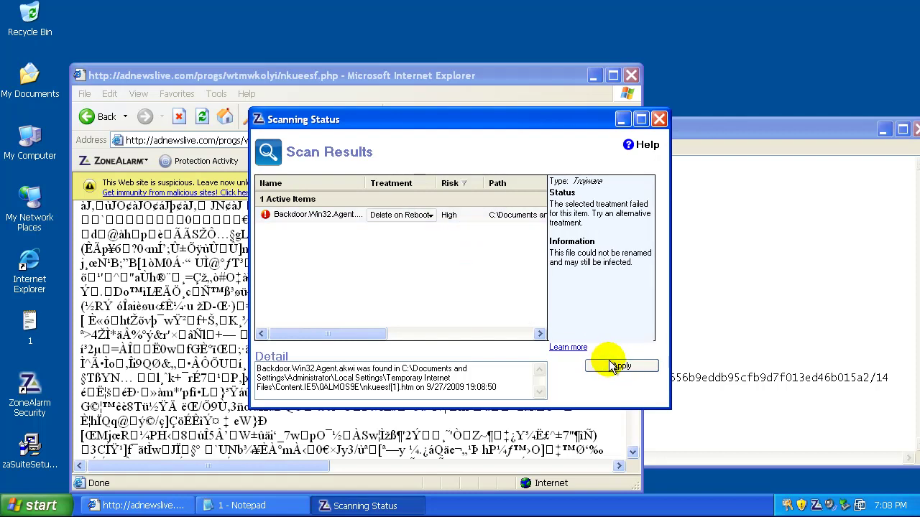
Apply Delete on Reboot to the backdoor, close the results, and decline restarting now
left_click(619, 368)
left_click(567, 78)
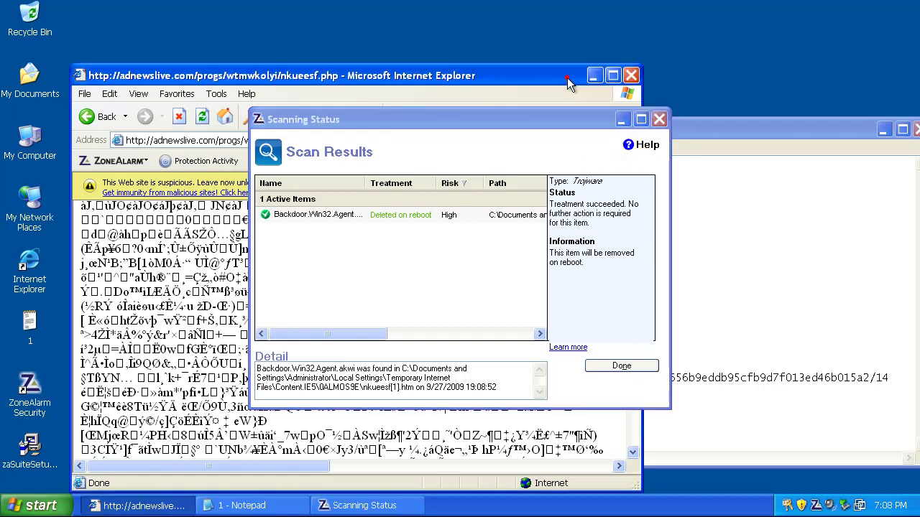
left_click(646, 368)
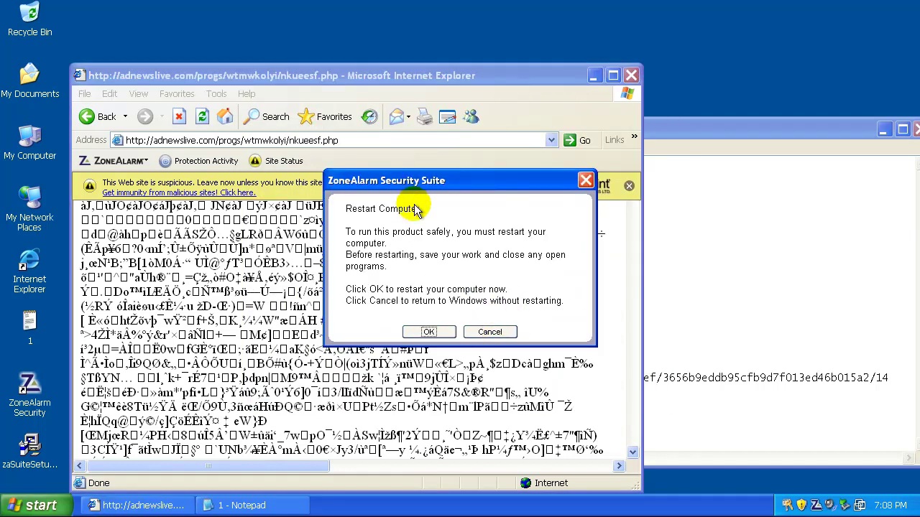
left_click(490, 333)
Load the scanonlinesite.com URL in Internet Explorer and run install.exe to start its download
left_click(708, 124)
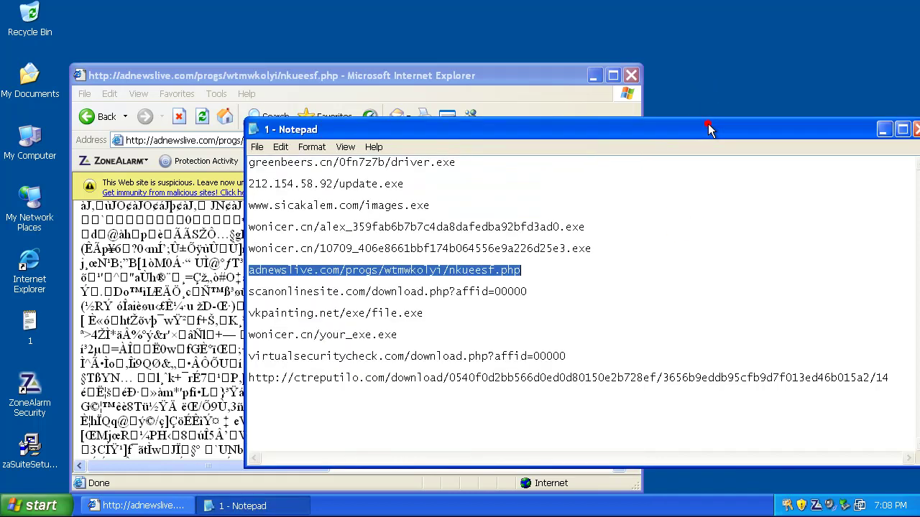
double_click(497, 292)
right_click(498, 294)
left_click(524, 336)
left_click(518, 75)
left_click(487, 138)
right_click(486, 138)
left_click(524, 192)
key("Return")
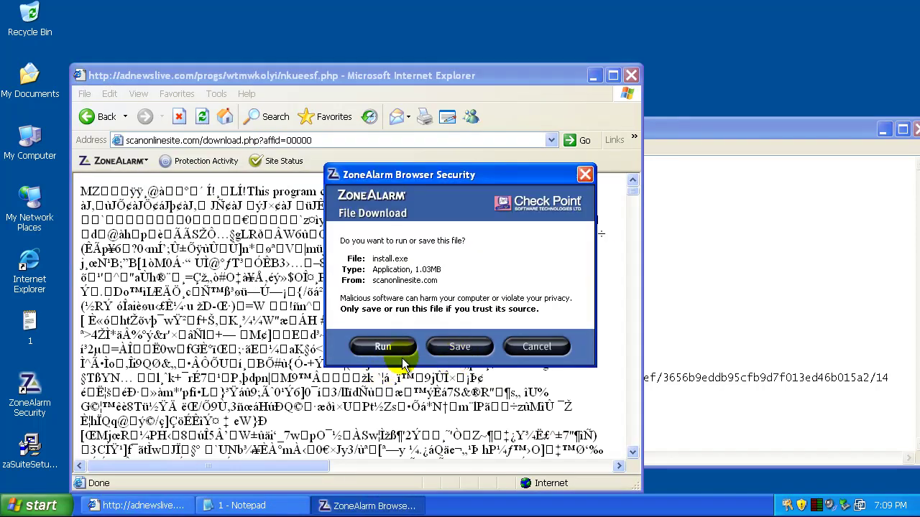
left_click(383, 347)
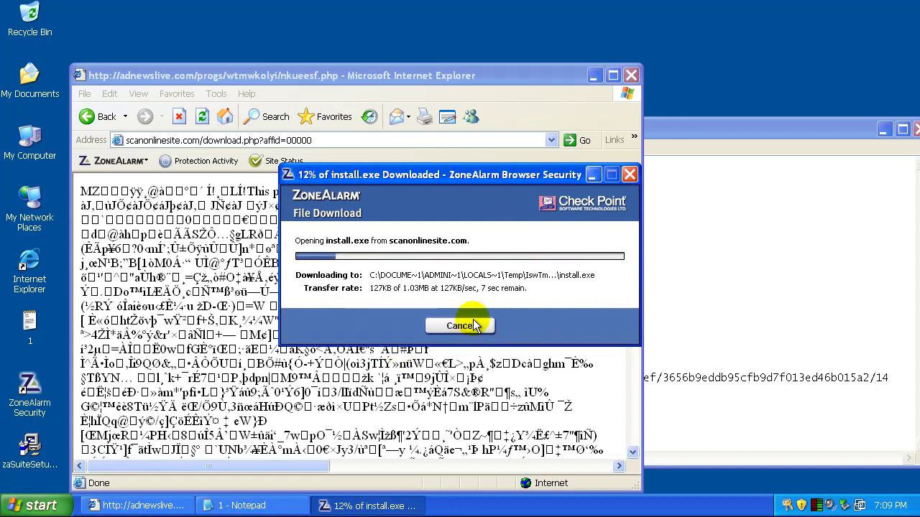